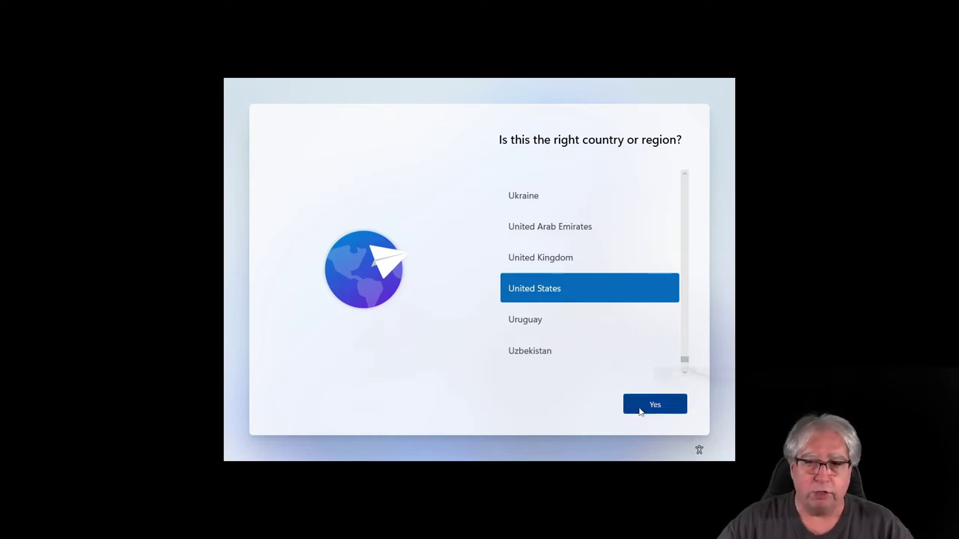
# - Confirm United States and the US keyboard layout, and skip adding a second layout
pyautogui.click(643, 411)
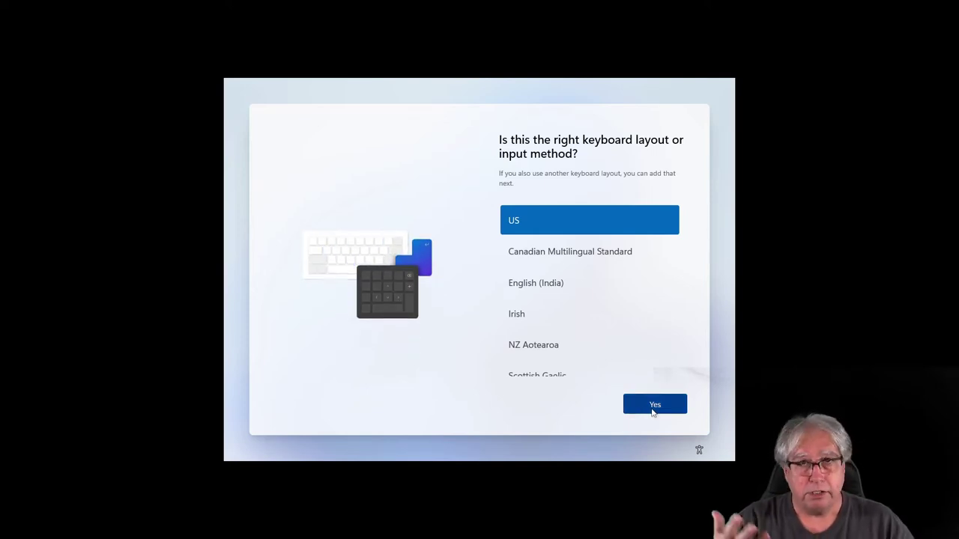
pyautogui.click(653, 409)
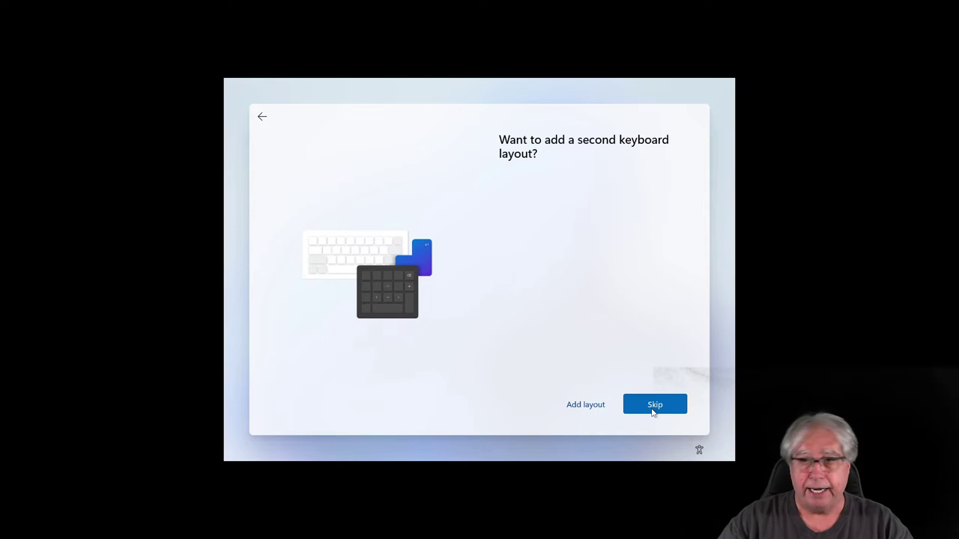
pyautogui.click(653, 408)
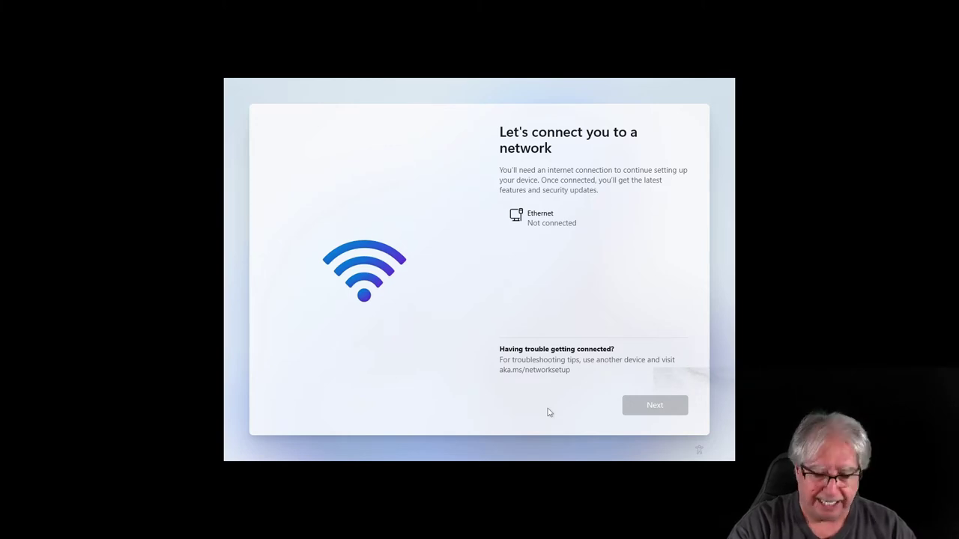
# - Open an administrator command prompt with Shift+F10 and run taskmgr to launch Task Manager
pyautogui.hotkey('shift', 'F10')
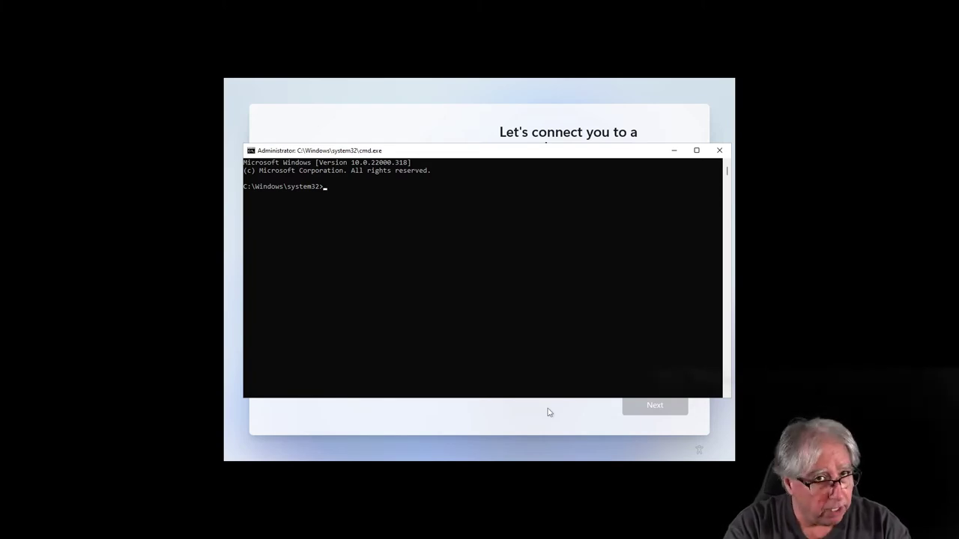
pyautogui.write('tem32>task')
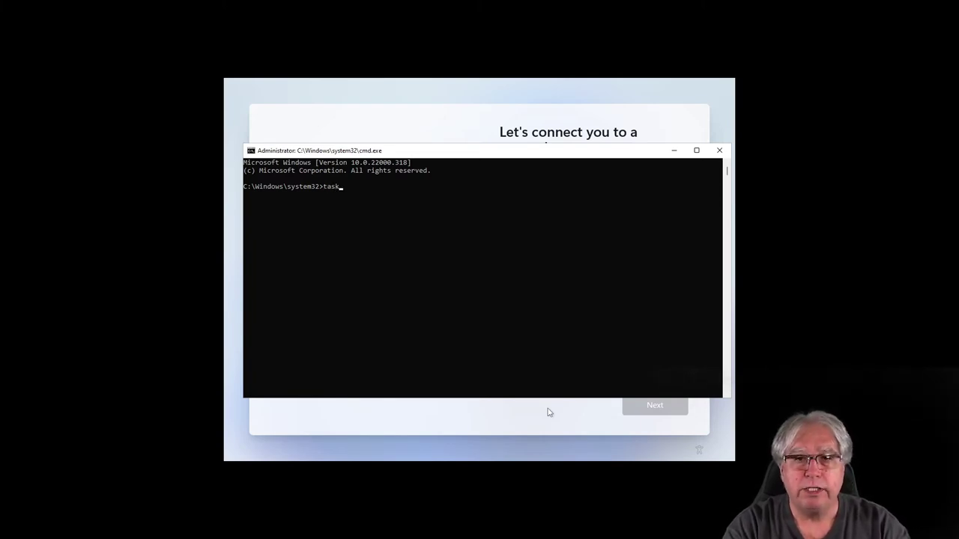
pyautogui.write('mg')
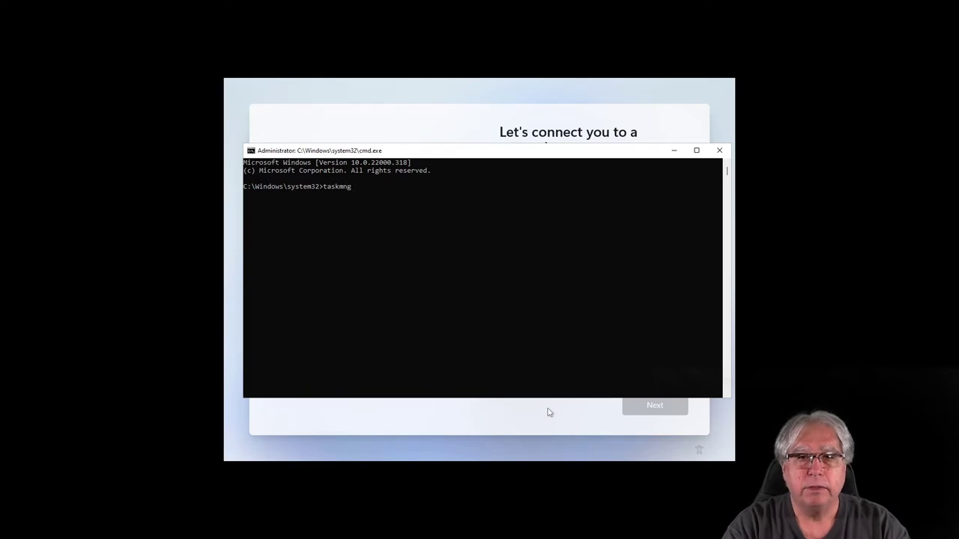
pyautogui.write('r')
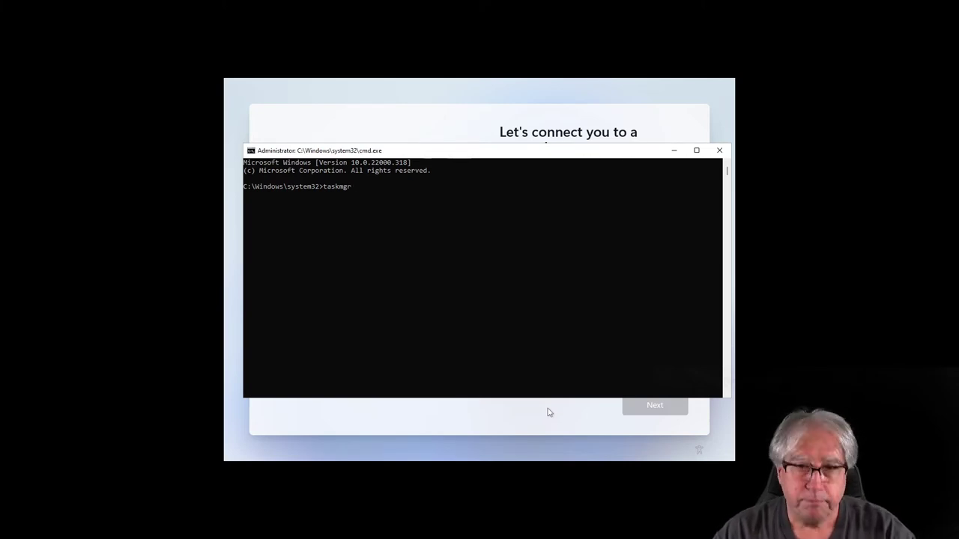
pyautogui.press('Return')
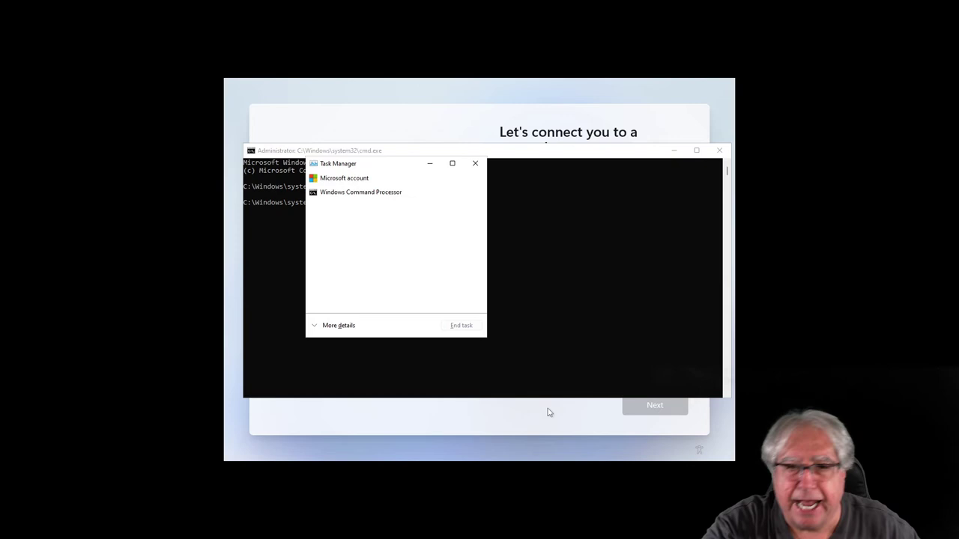
# - End the Network Connection Flow process in Task Manager's detailed view, then close Task Manager
pyautogui.click(333, 328)
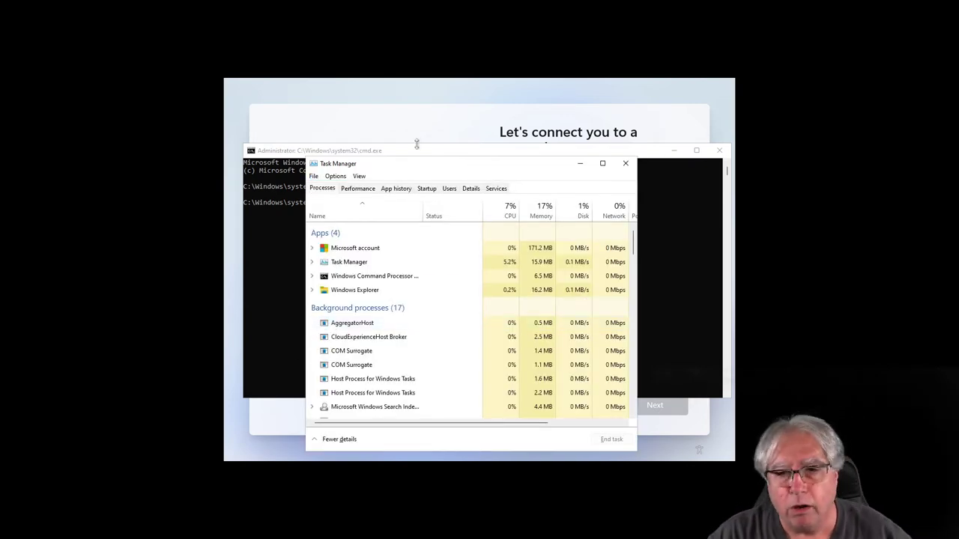
pyautogui.scroll(-3, 369, 305)
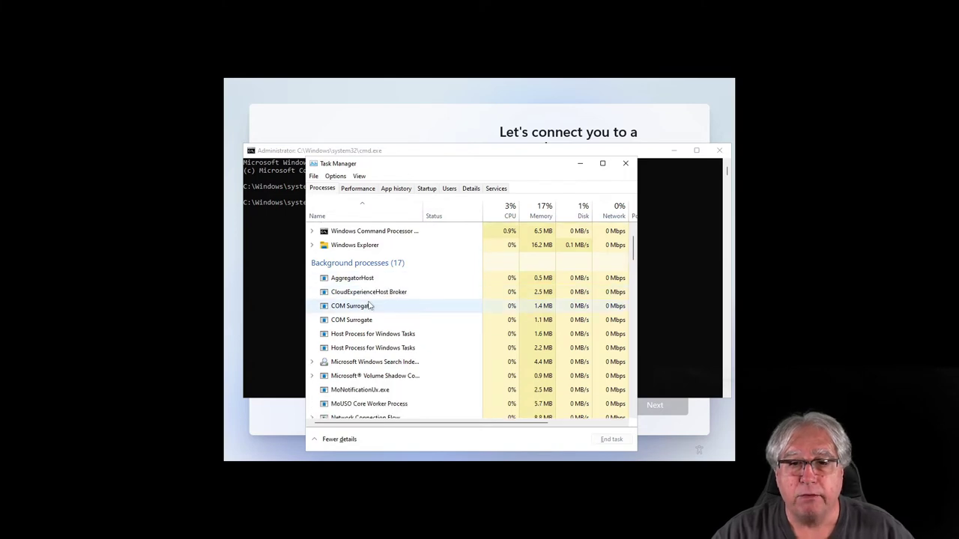
pyautogui.scroll(-2, 370, 305)
pyautogui.scroll(-1, 322, 363)
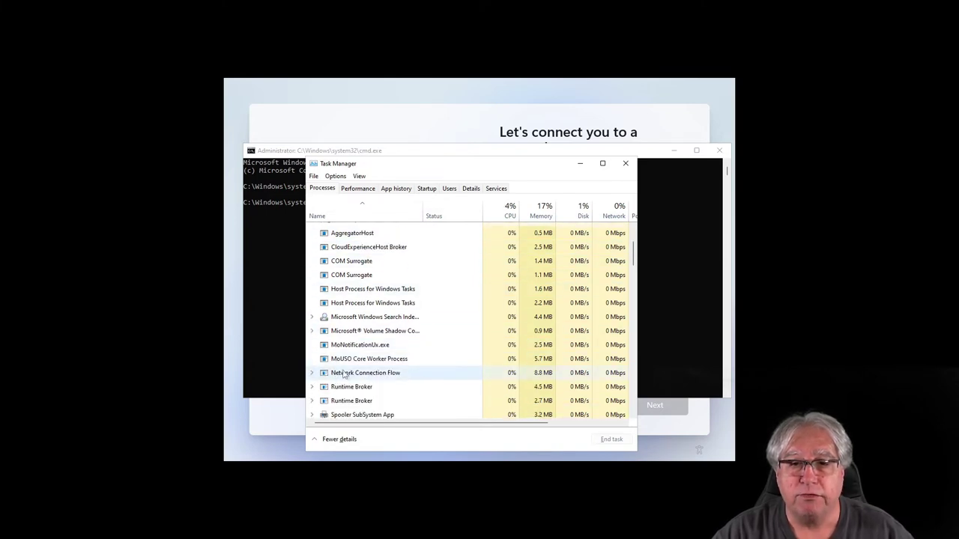
pyautogui.click(344, 373)
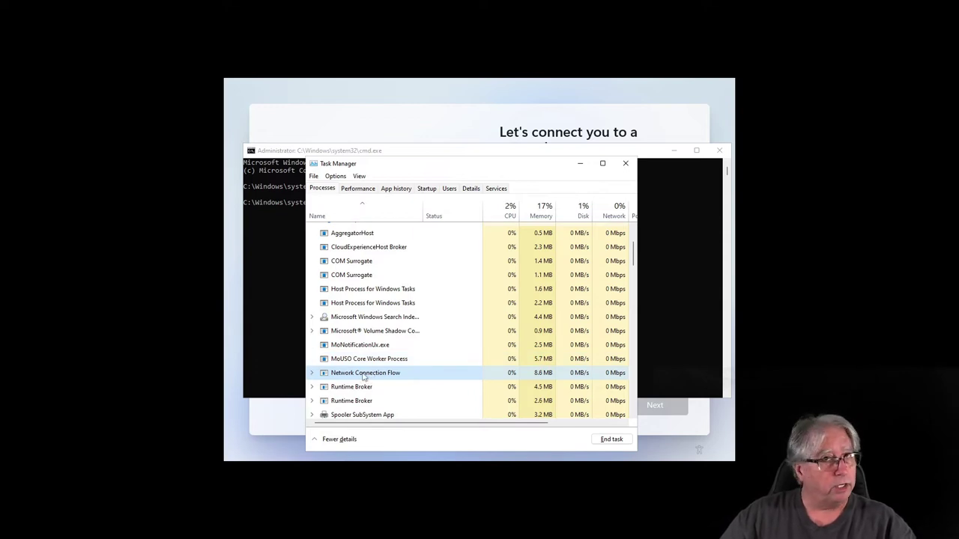
pyautogui.rightClick(363, 377)
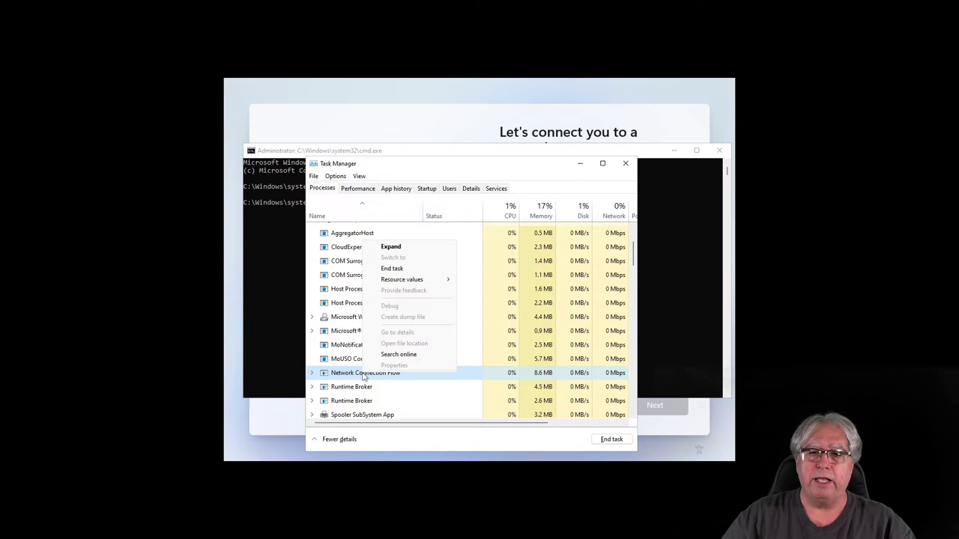
pyautogui.click(394, 270)
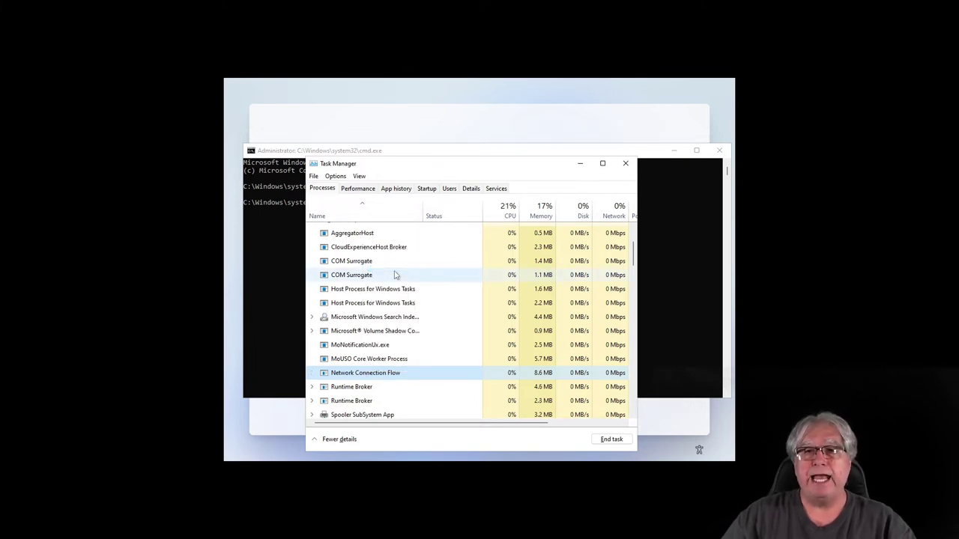
pyautogui.click(626, 164)
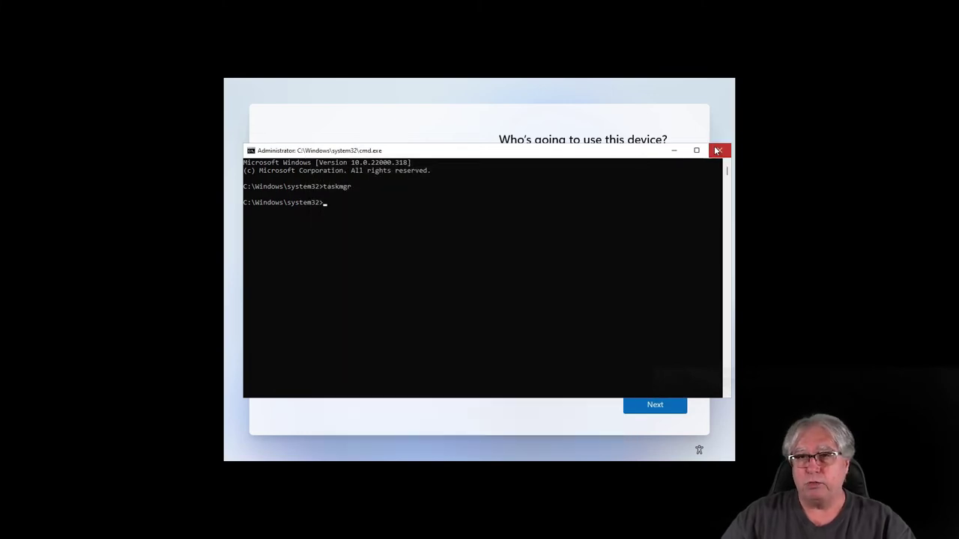
# - Close the command prompt, enter a local account name, and set and confirm its password
pyautogui.click(717, 150)
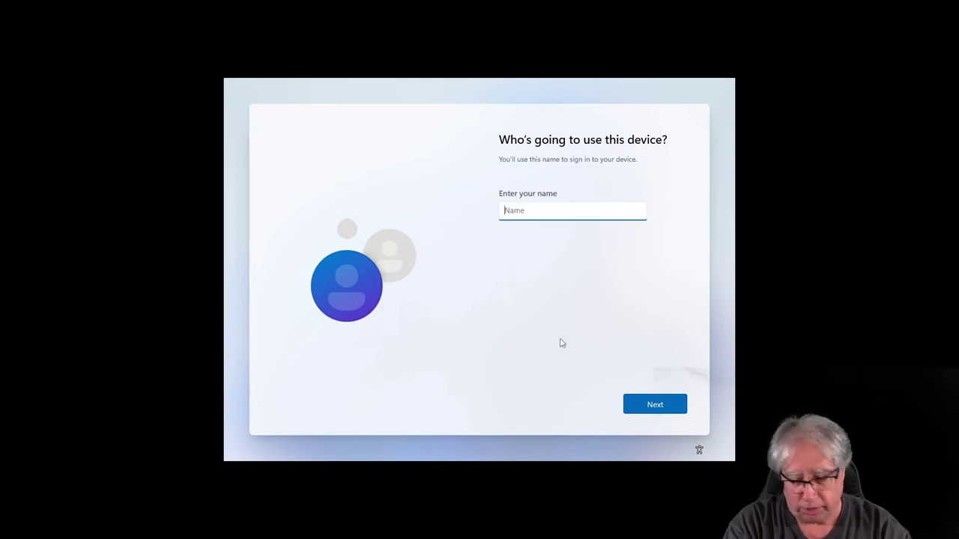
pyautogui.write('eoc')
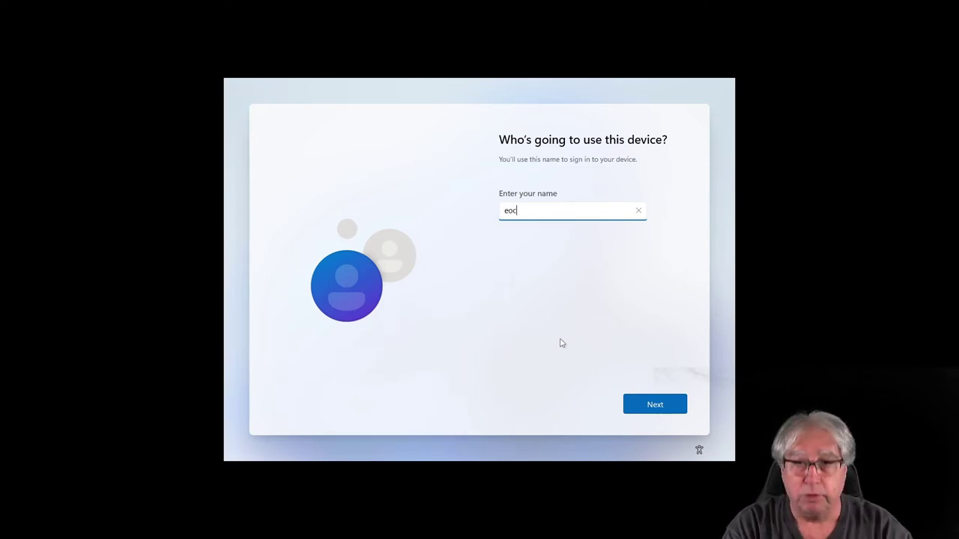
pyautogui.press('Return')
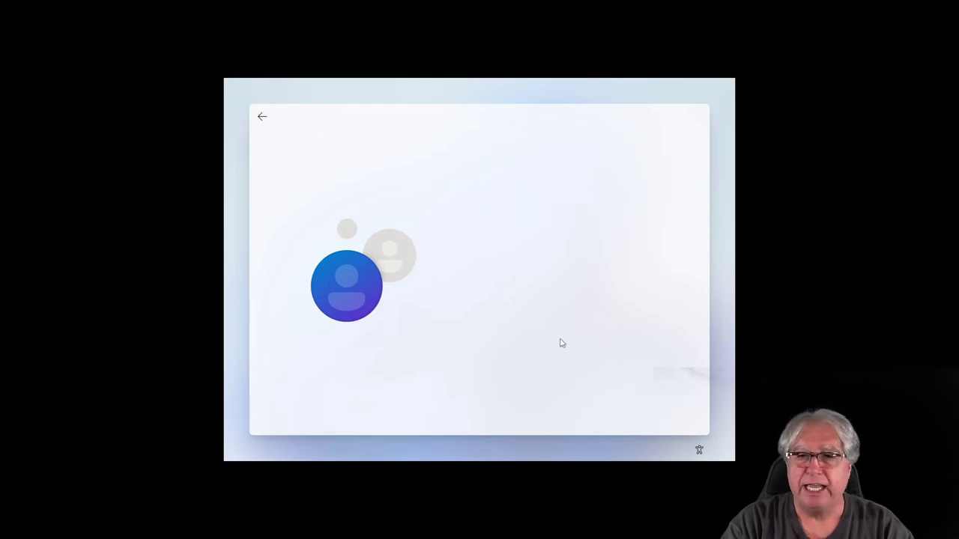
pyautogui.write('1234')
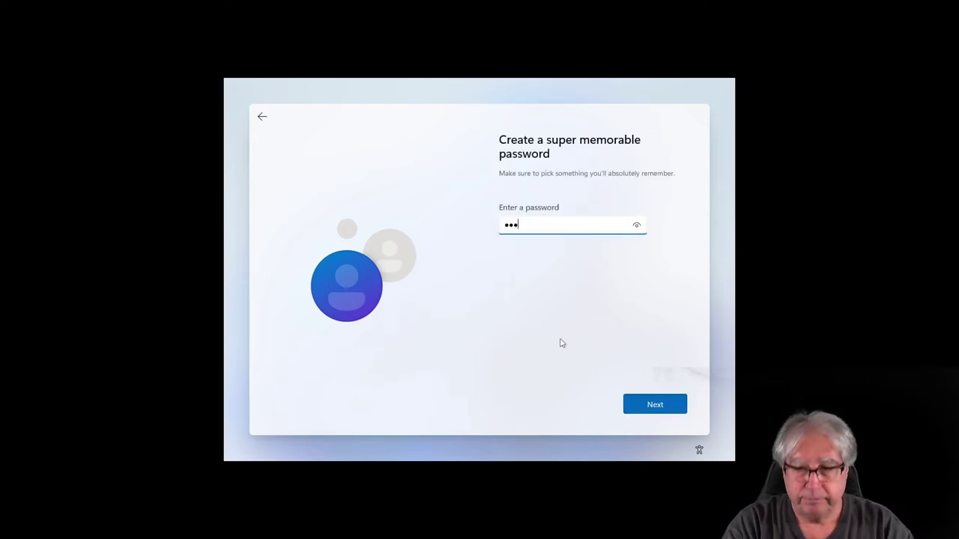
pyautogui.press('Return')
pyautogui.write('1234')
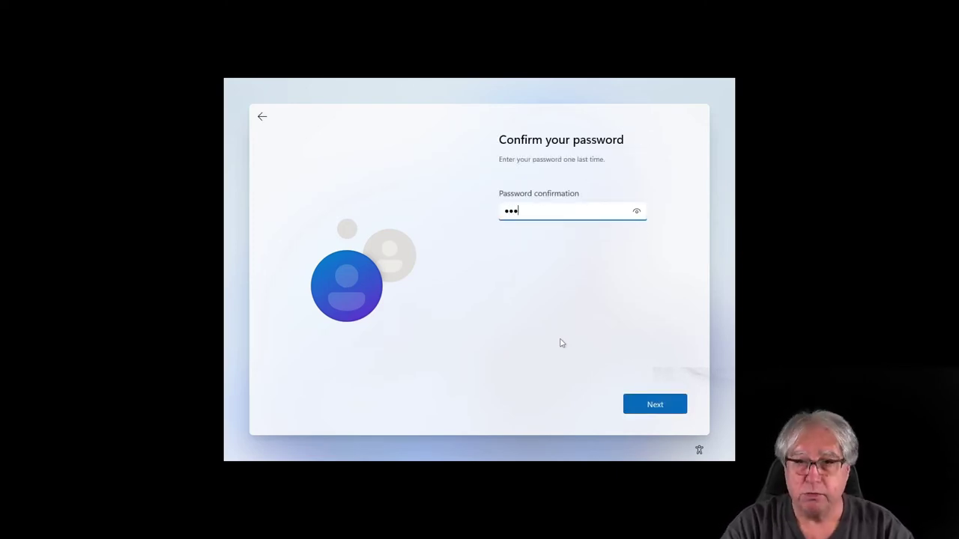
pyautogui.press('Return')
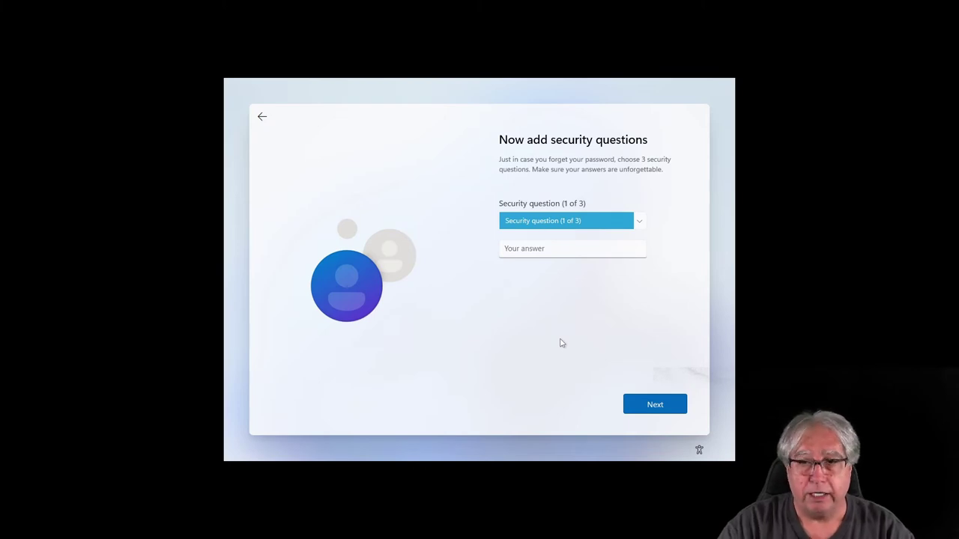
# - Answer three security questions: first pet's name, city, and childhood nickname
pyautogui.press('Down')
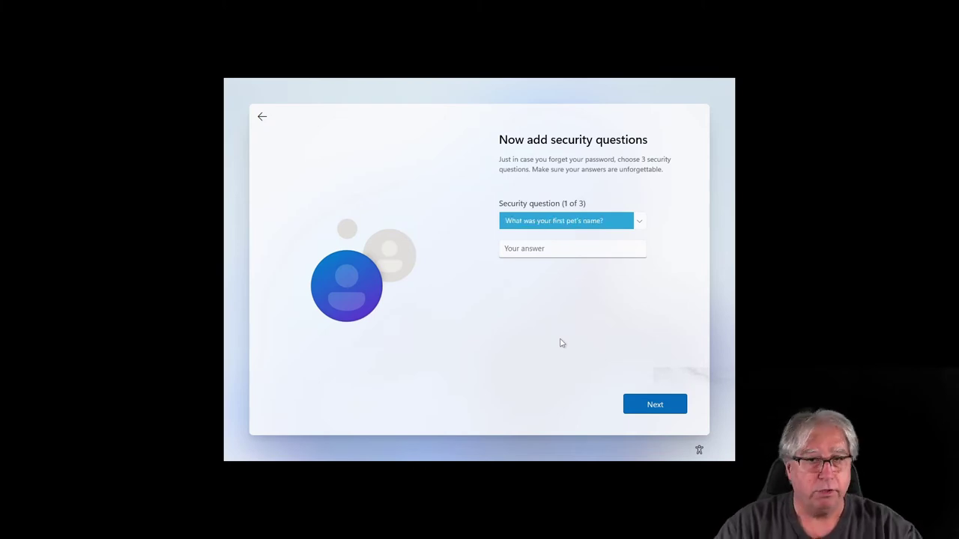
pyautogui.press('Tab')
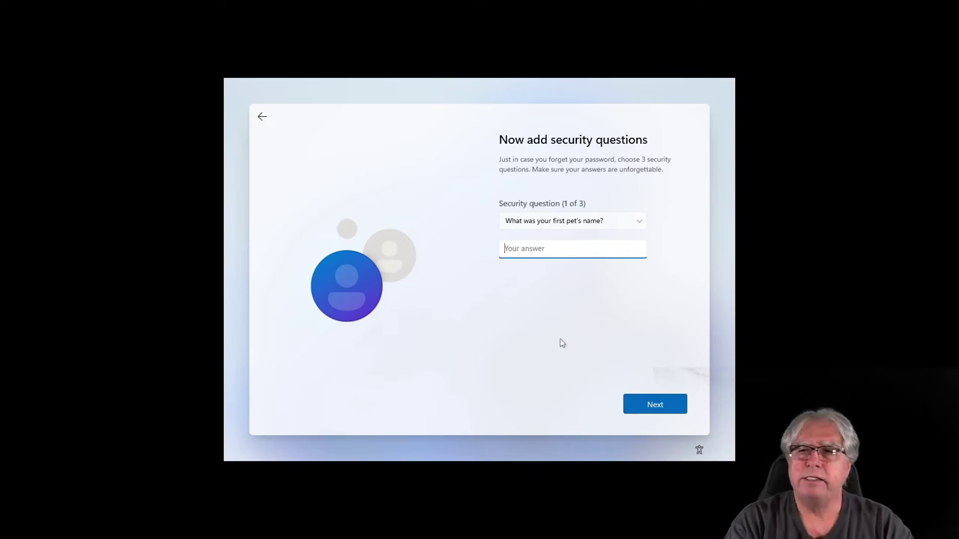
pyautogui.write('d')
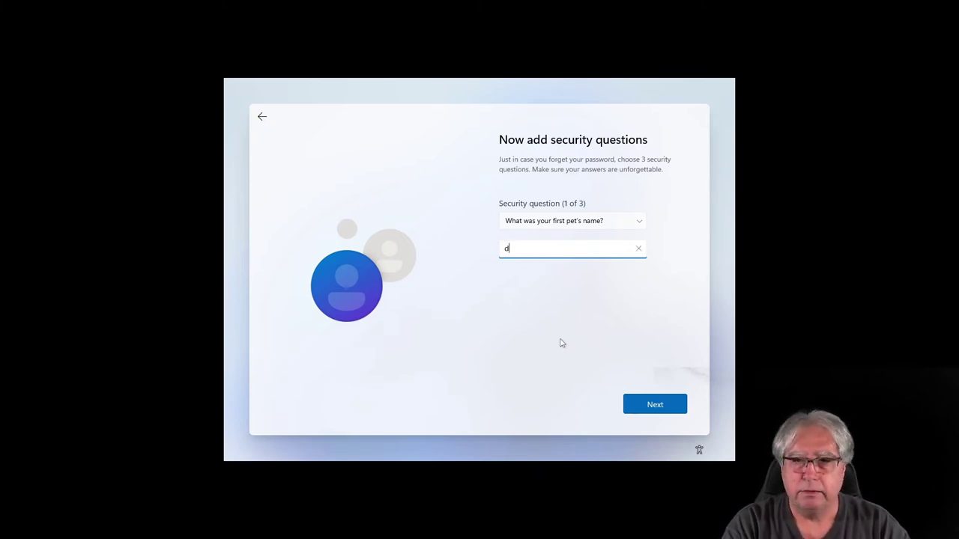
pyautogui.write('ebbie')
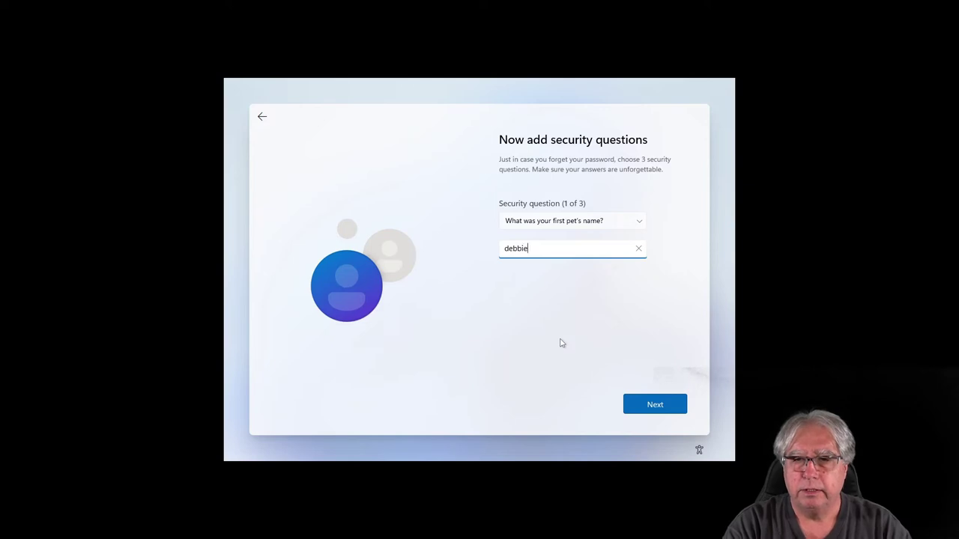
pyautogui.press('Return')
pyautogui.press('Down')
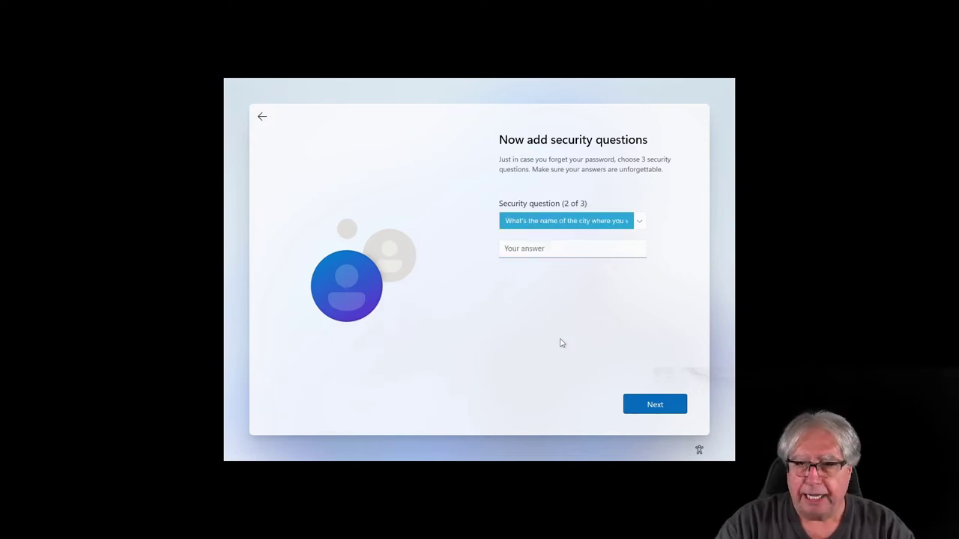
pyautogui.press('Tab')
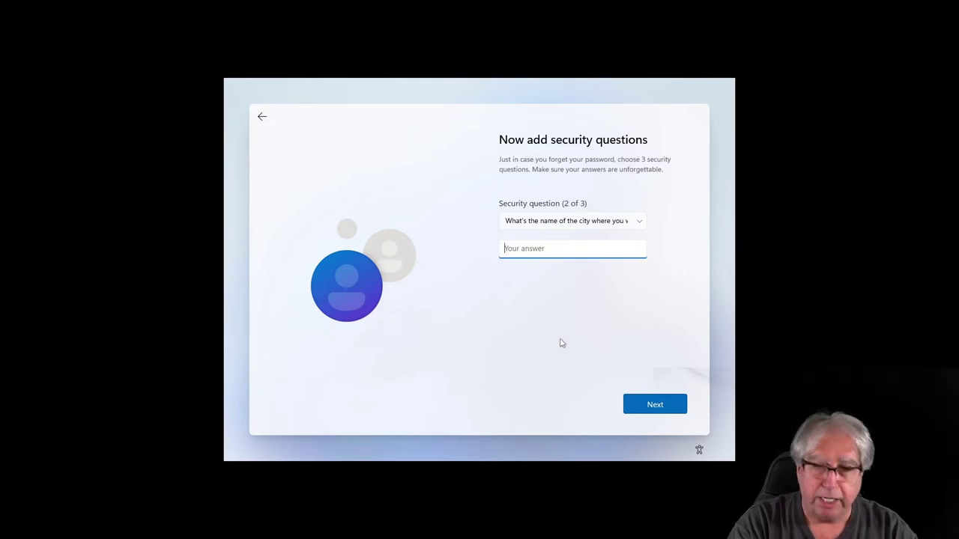
pyautogui.write('idontknow')
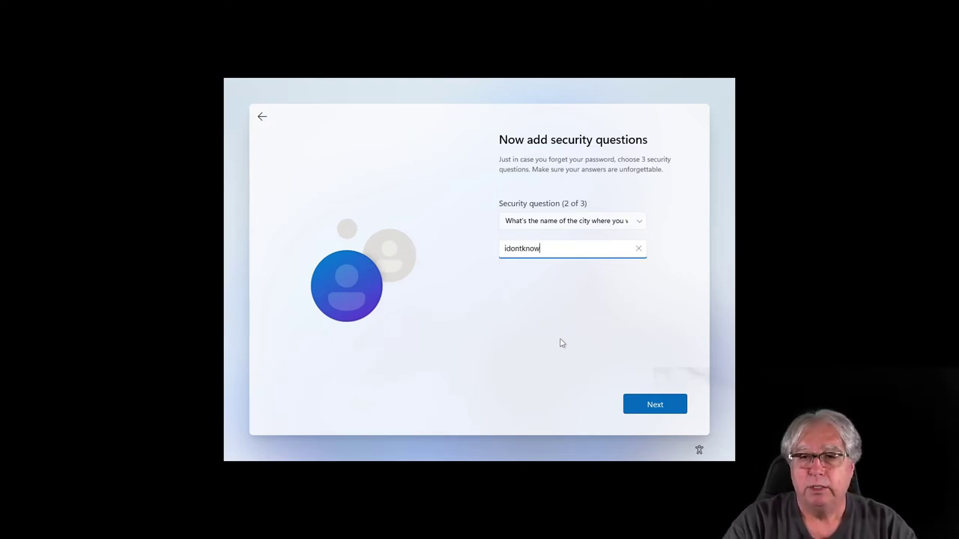
pyautogui.press('Return')
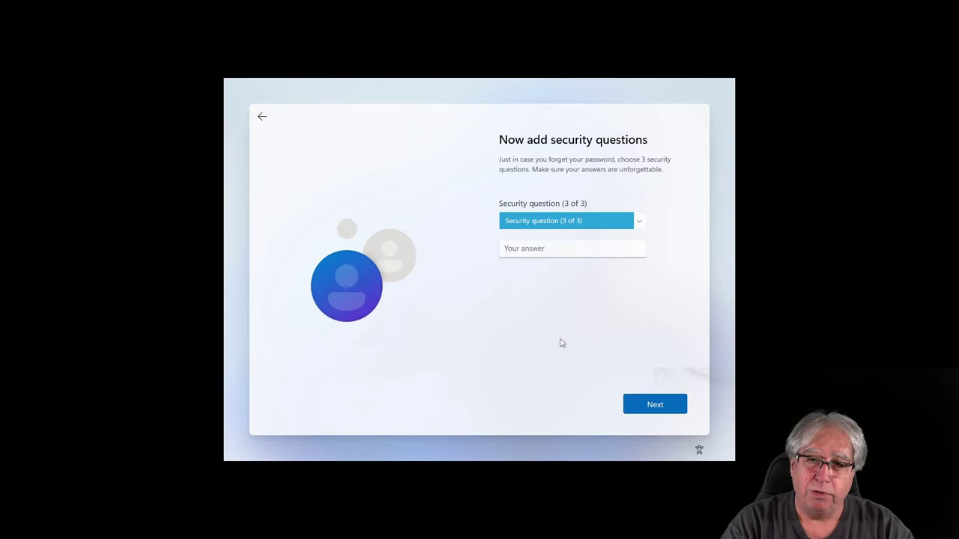
pyautogui.press('Down')
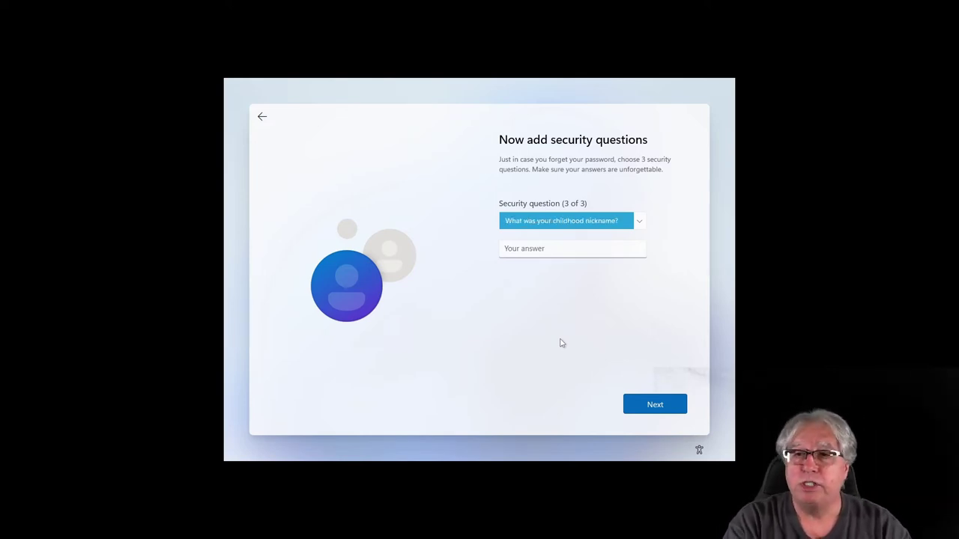
pyautogui.press('Tab')
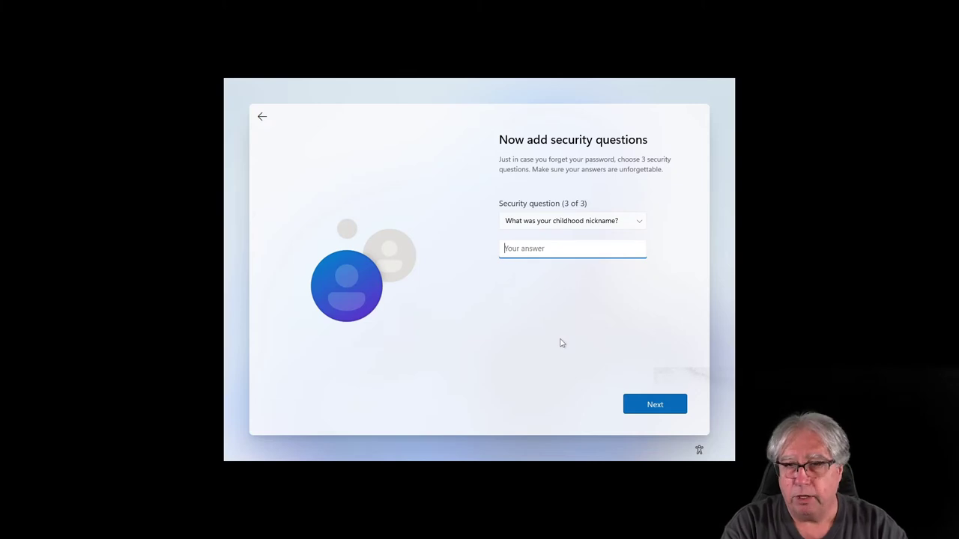
pyautogui.write('Dumb')
pyautogui.press('Return')
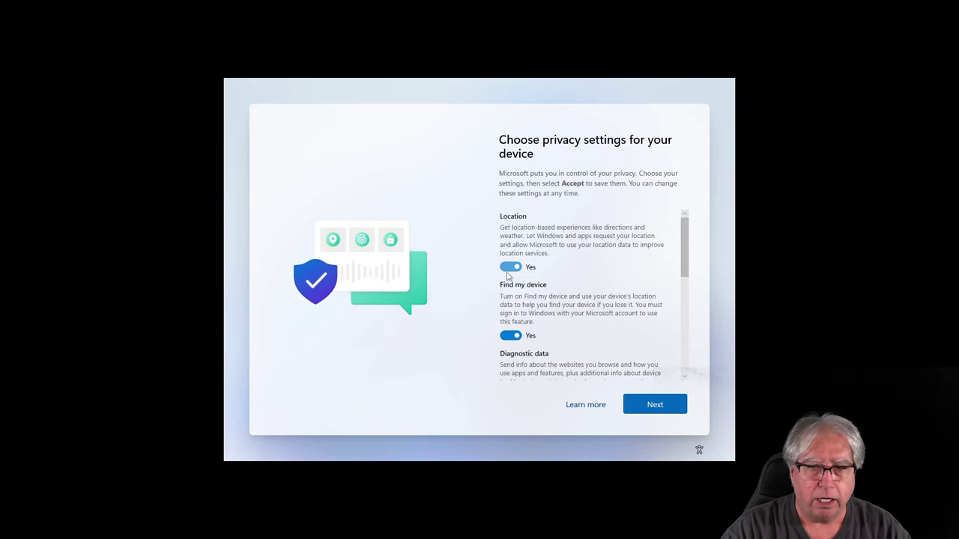
# - Switch off location, Find my device, inking, tailored experiences and advertising ID; diagnostics Required only; accept
pyautogui.click(509, 268)
pyautogui.click(510, 335)
pyautogui.scroll(-2, 504, 322)
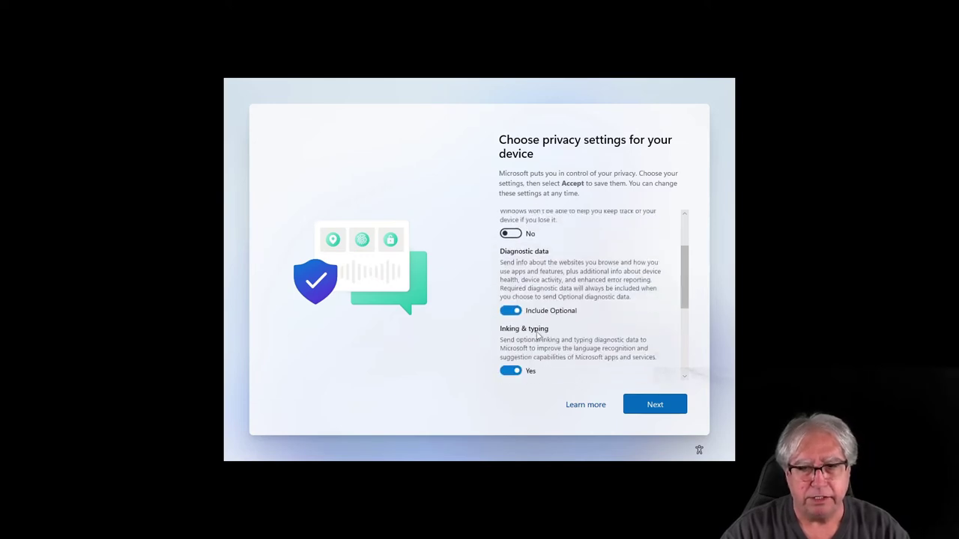
pyautogui.click(509, 311)
pyautogui.click(510, 370)
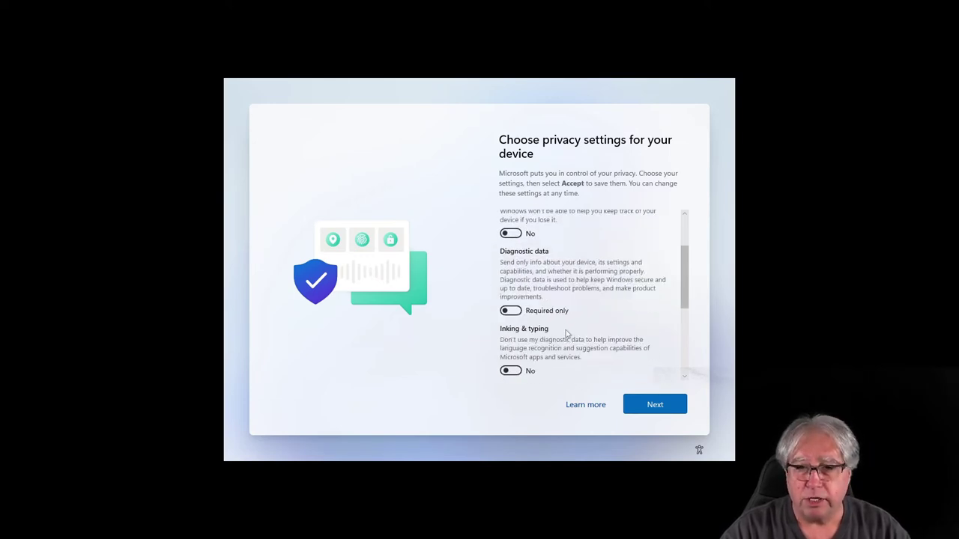
pyautogui.scroll(-3, 517, 359)
pyautogui.click(509, 337)
pyautogui.scroll(-2, 509, 337)
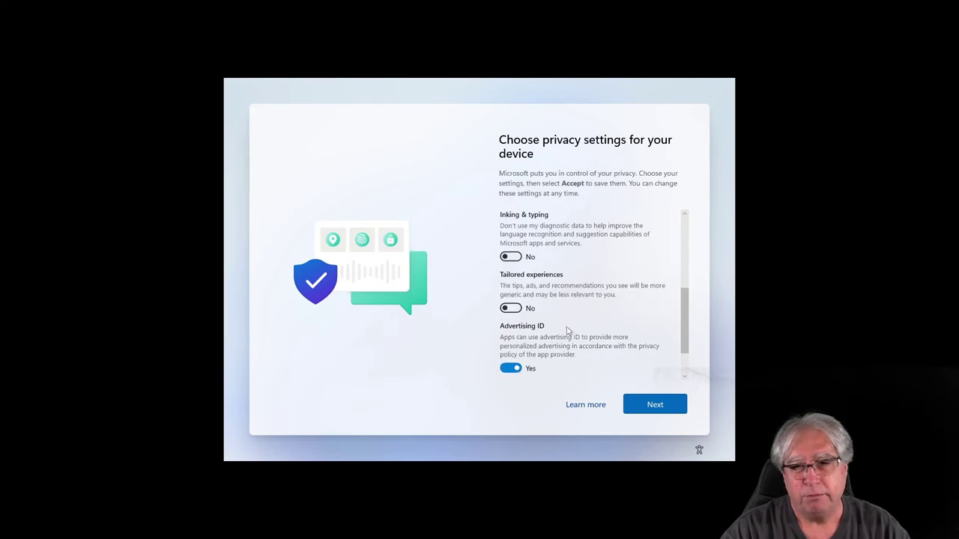
pyautogui.click(509, 326)
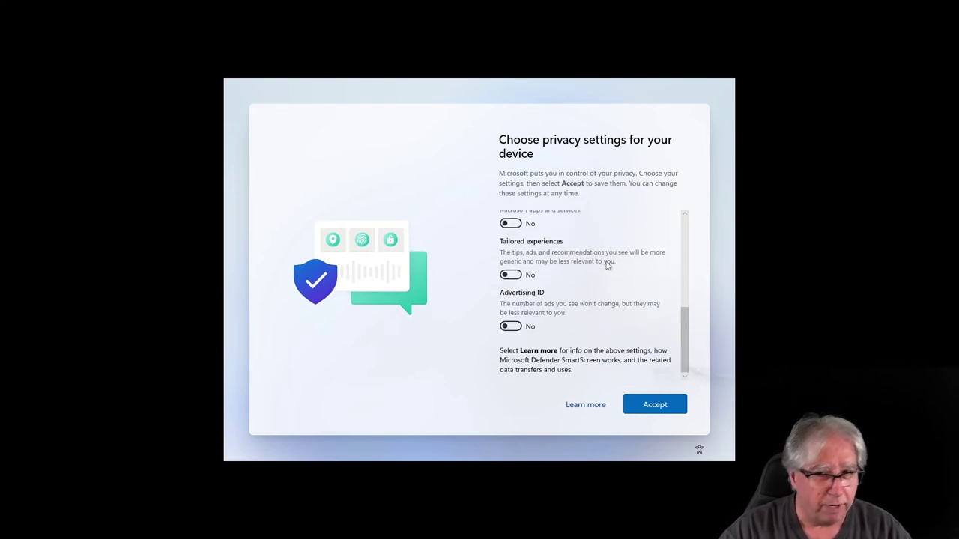
pyautogui.click(662, 412)
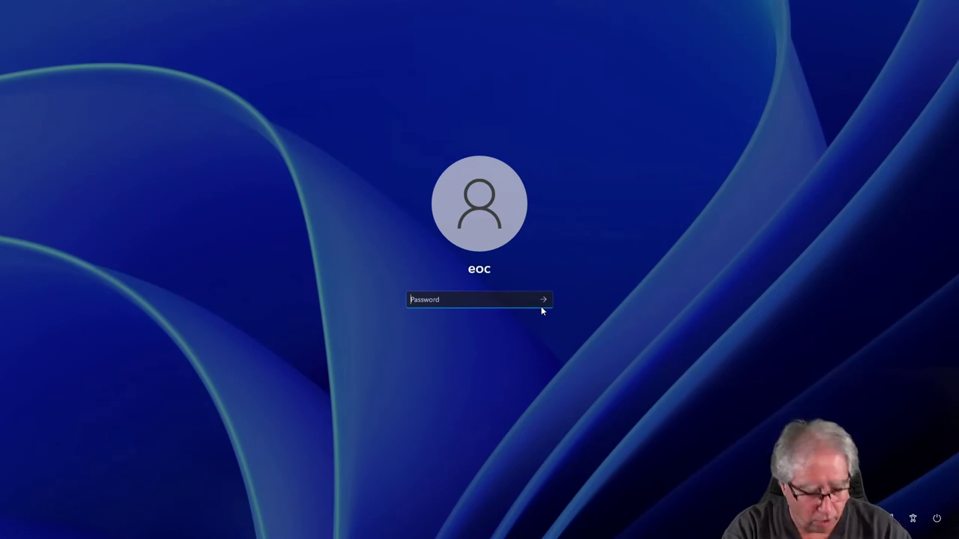
# - Sign in to the new local account with its password
pyautogui.write('******')
pyautogui.press('Return')
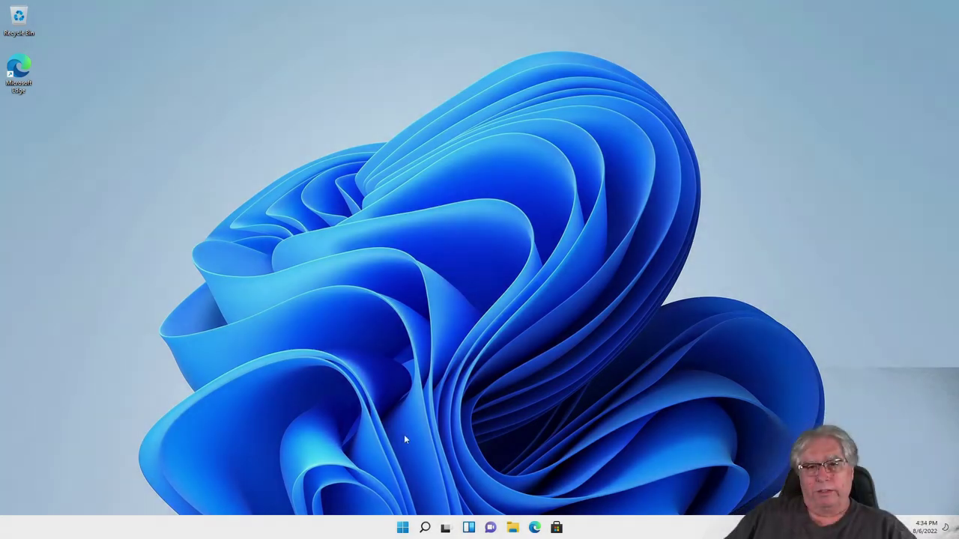
# - Start downloading the 2022-07 Cumulative Update (KB5015882) from Settings' Windows Update page
pyautogui.click(402, 527)
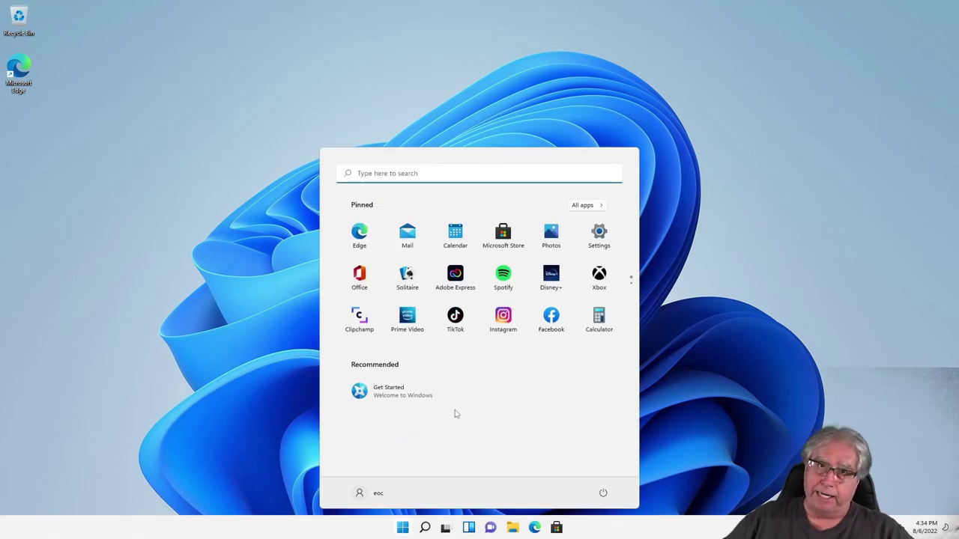
pyautogui.click(600, 237)
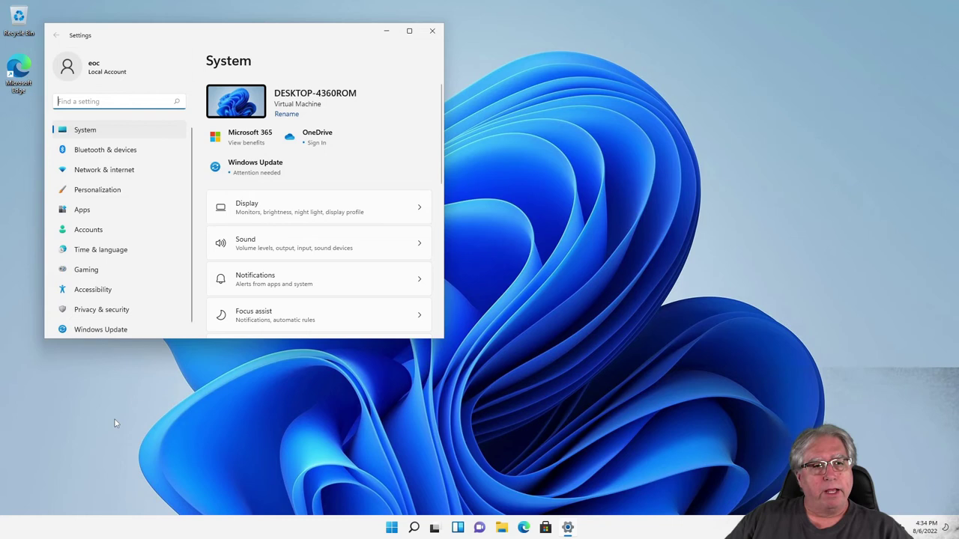
pyautogui.click(96, 331)
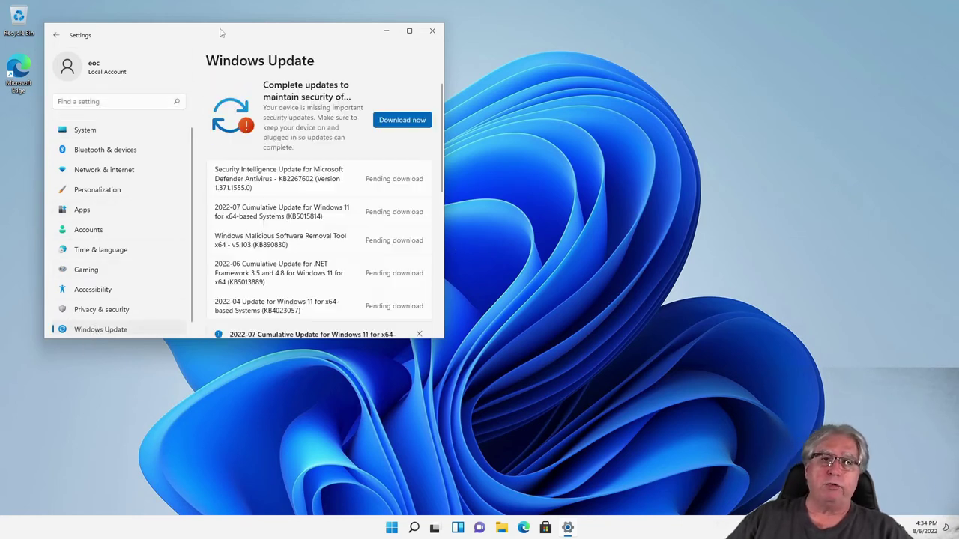
pyautogui.moveTo(194, 36); pyautogui.dragTo(401, 59)
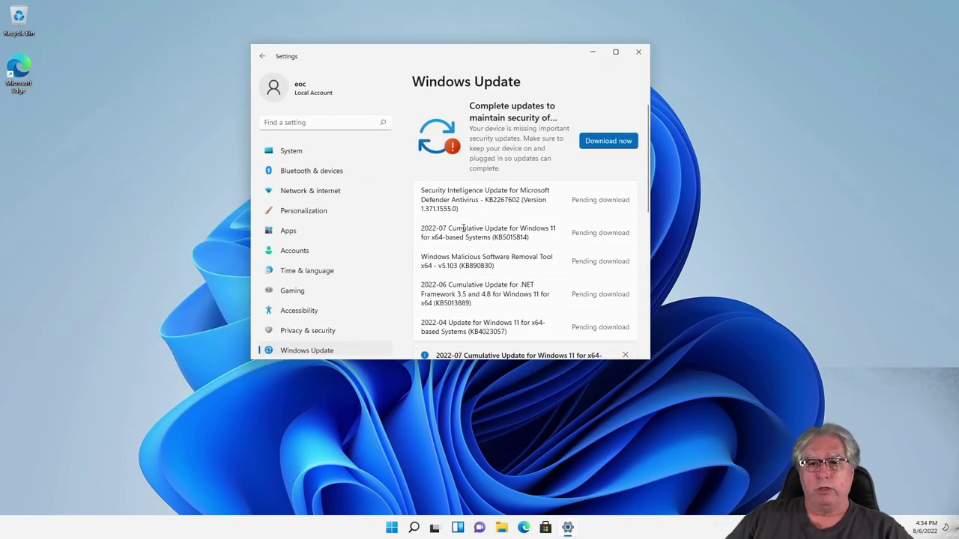
pyautogui.scroll(-5, 464, 228)
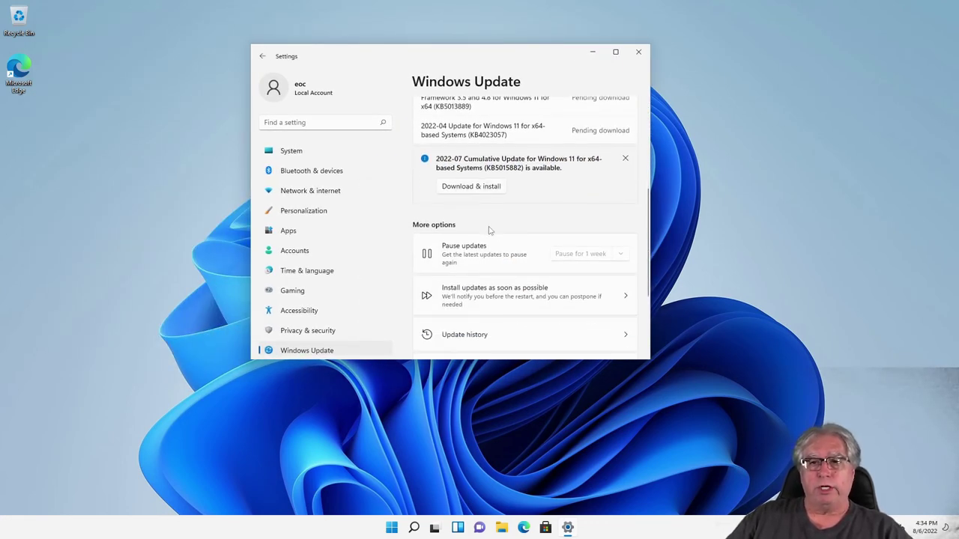
pyautogui.click(453, 189)
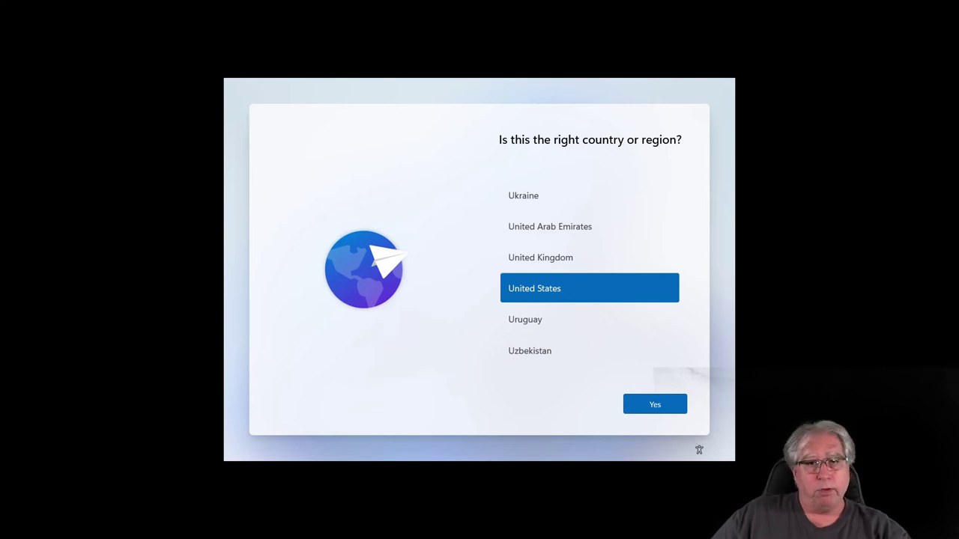
# - Confirm United States as the region and the keyboard layout, with no second layout
pyautogui.click(654, 405)
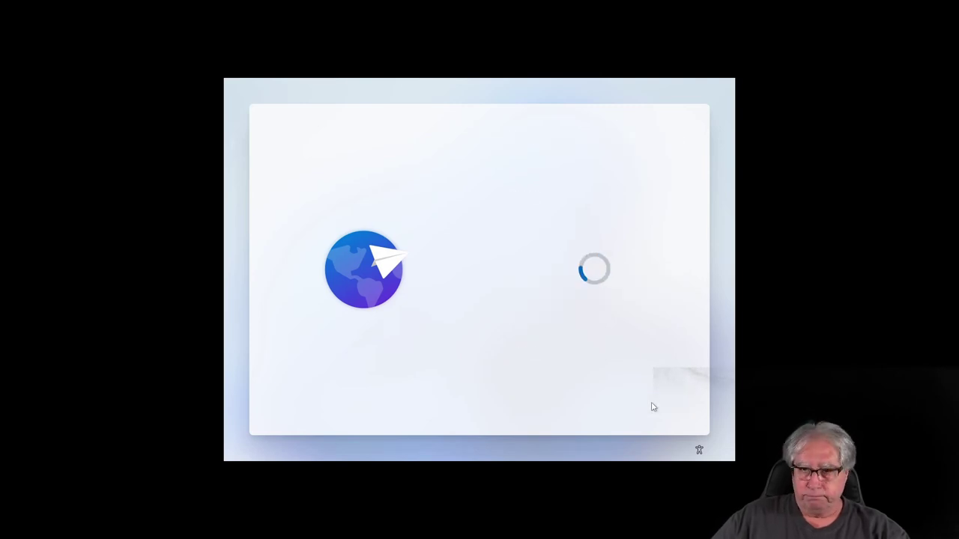
pyautogui.click(651, 405)
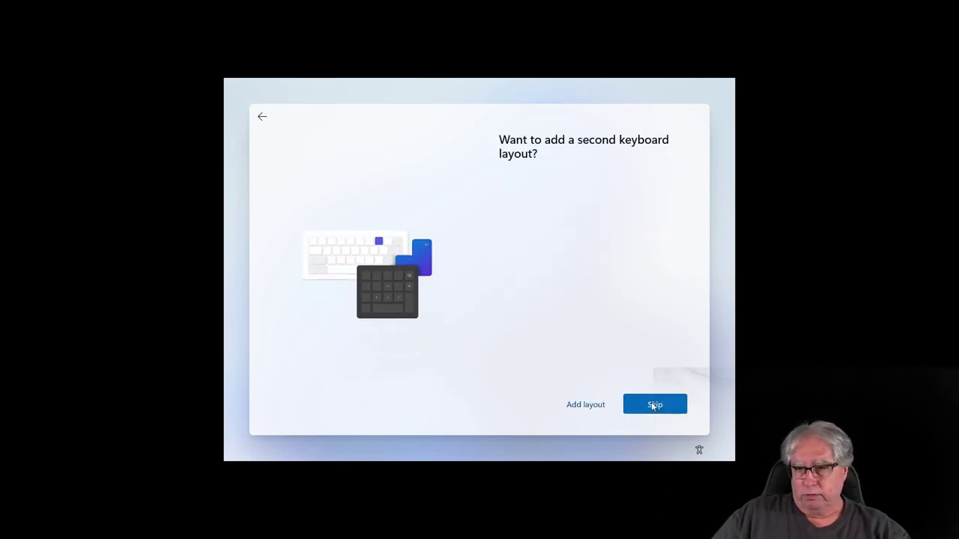
pyautogui.click(652, 406)
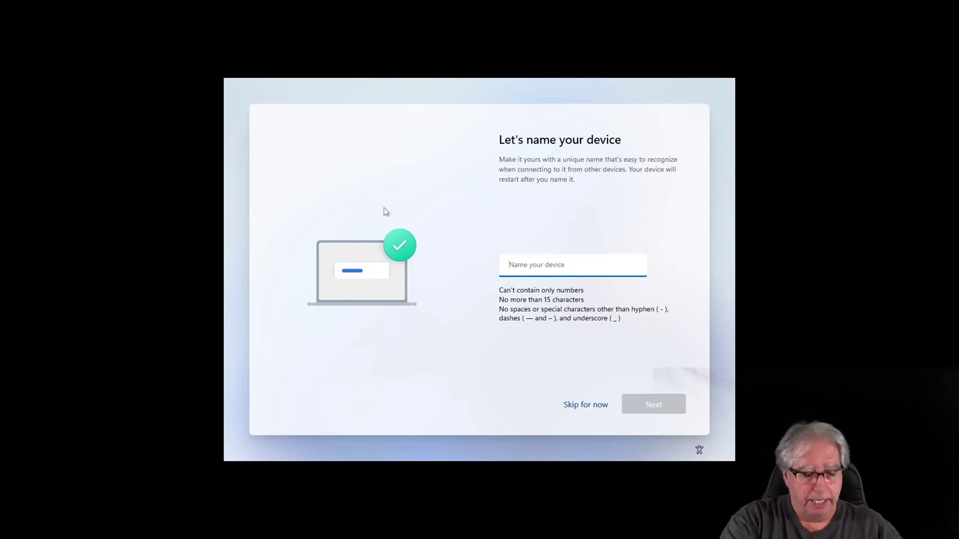
# - Enter 'Windows-Home11-' as the device name
pyautogui.write('Window')
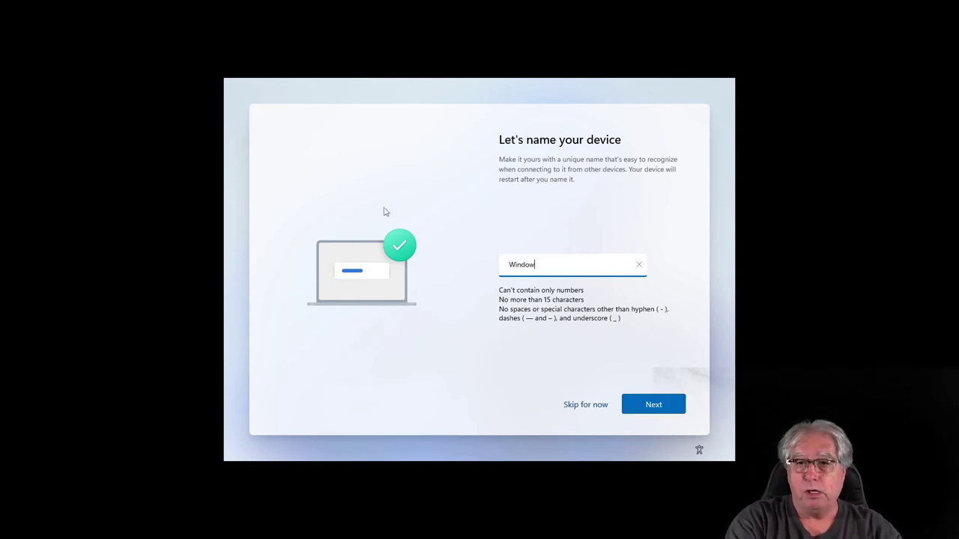
pyautogui.write('s-Ho')
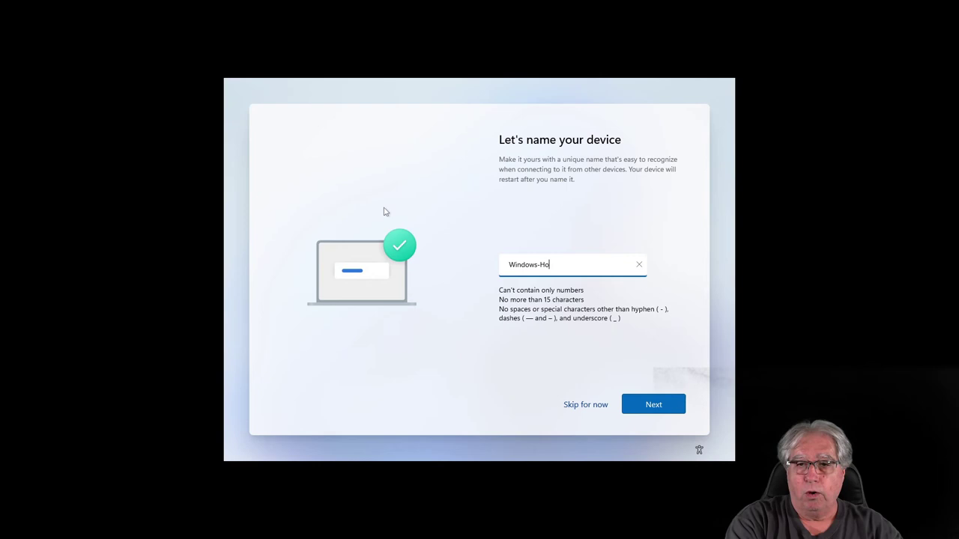
pyautogui.write('me')
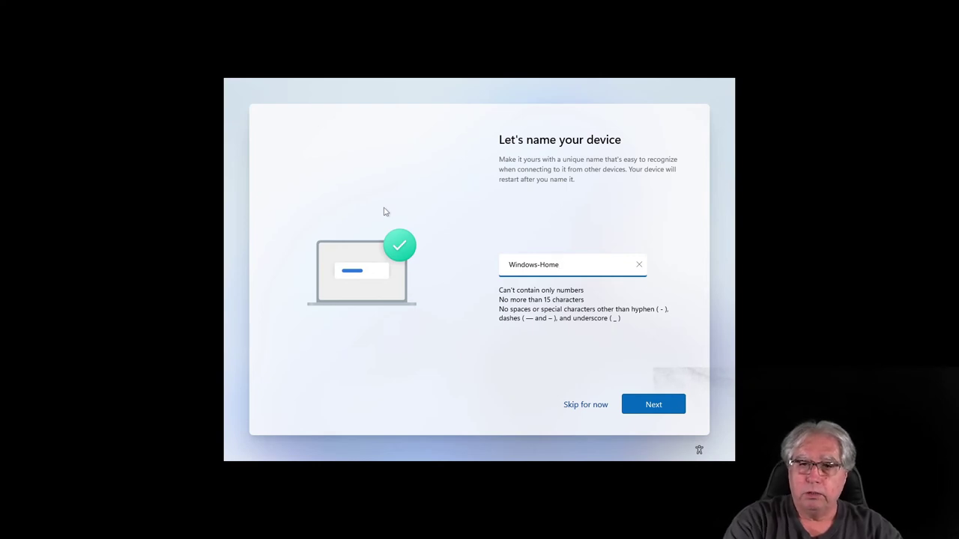
pyautogui.write('11')
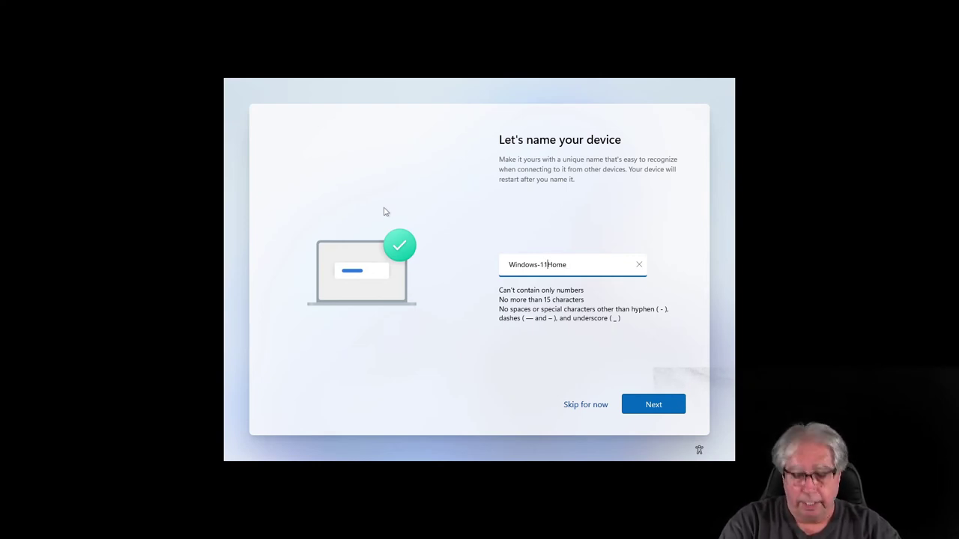
pyautogui.write('-')
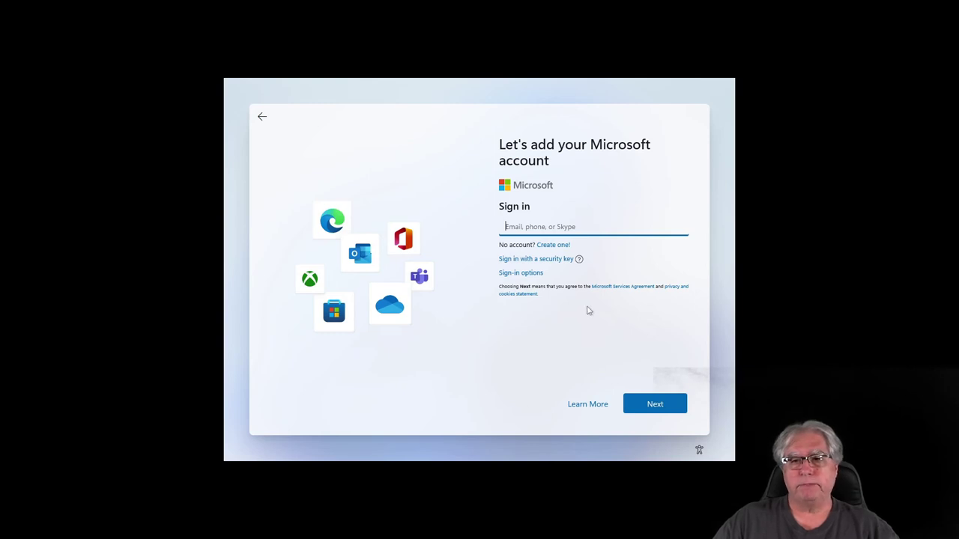
# - Skip the Microsoft account sign-in with the email field left empty, then back out to local account setup
pyautogui.click(654, 405)
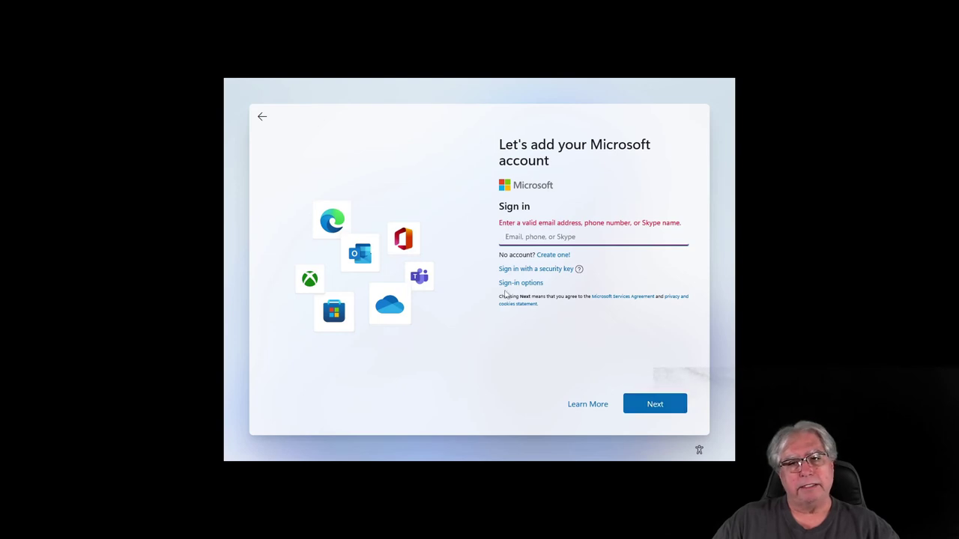
pyautogui.click(262, 118)
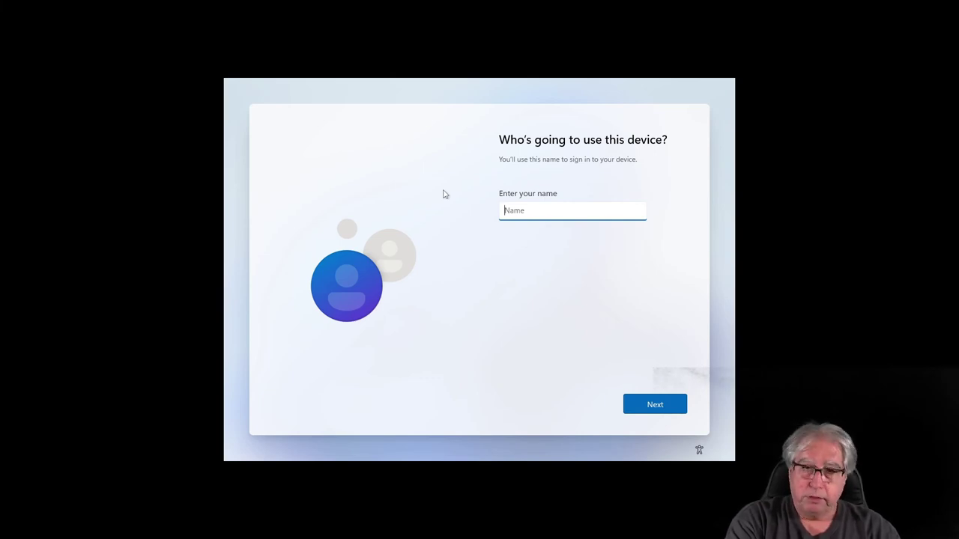
# - Enter a local account name and a password, then re-enter the password to confirm it after a mismatch
pyautogui.write('eoc')
pyautogui.press('Return')
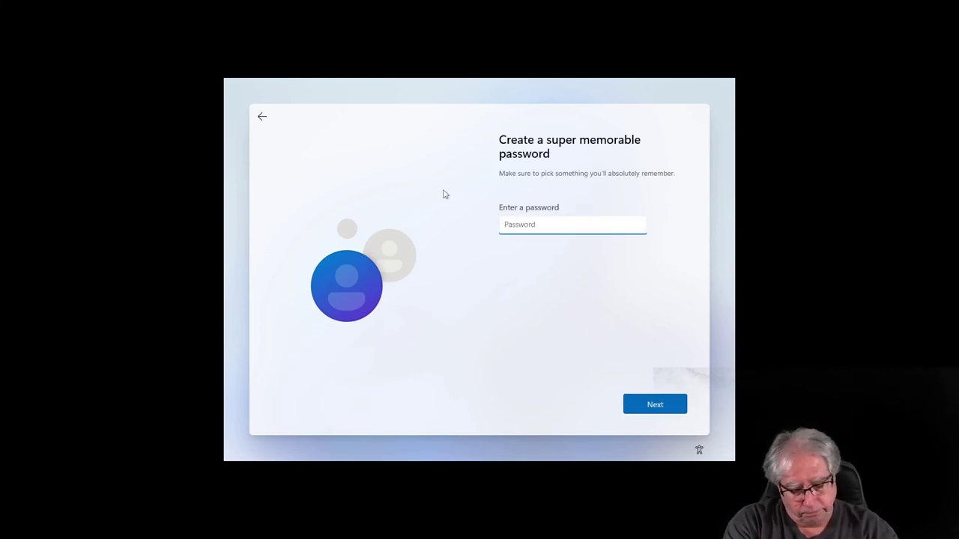
pyautogui.write('123')
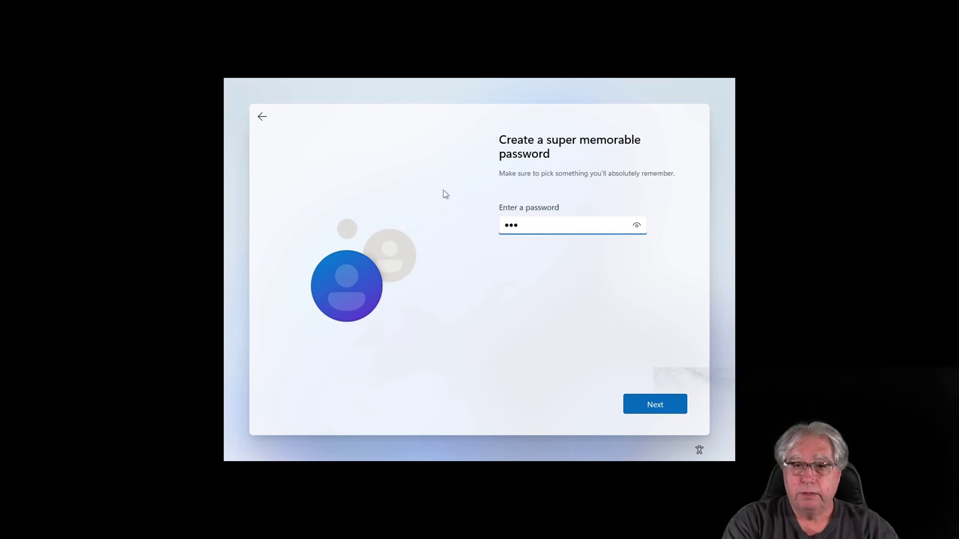
pyautogui.press('Return')
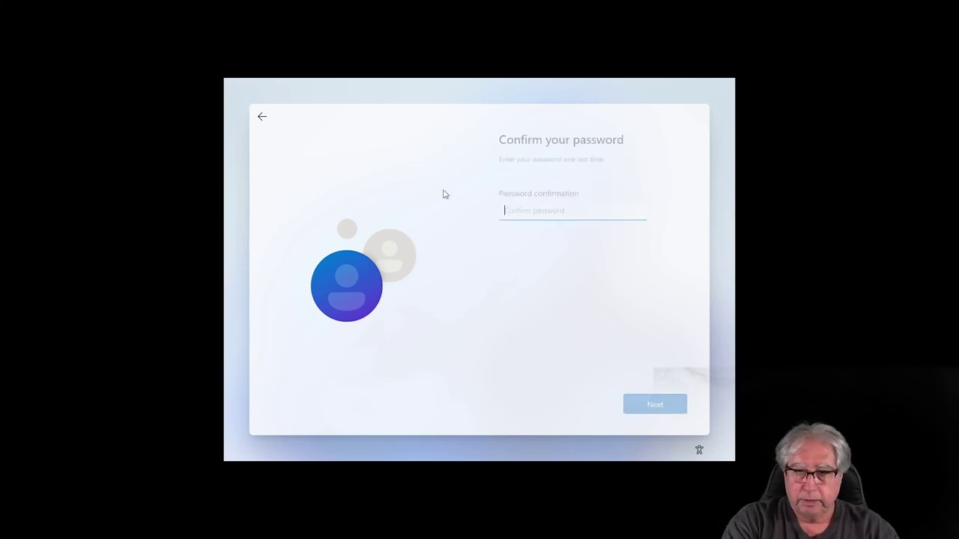
pyautogui.write('123')
pyautogui.press('Return')
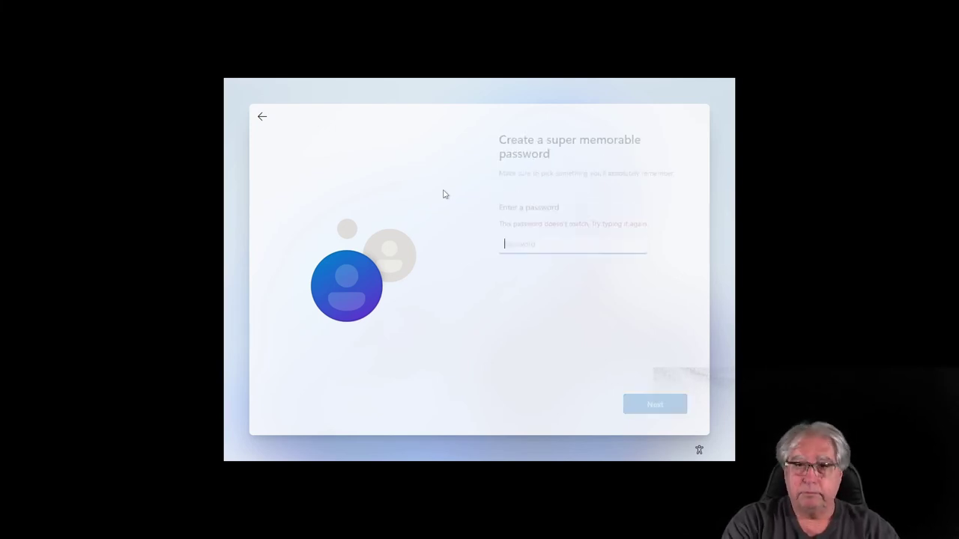
pyautogui.write('1')
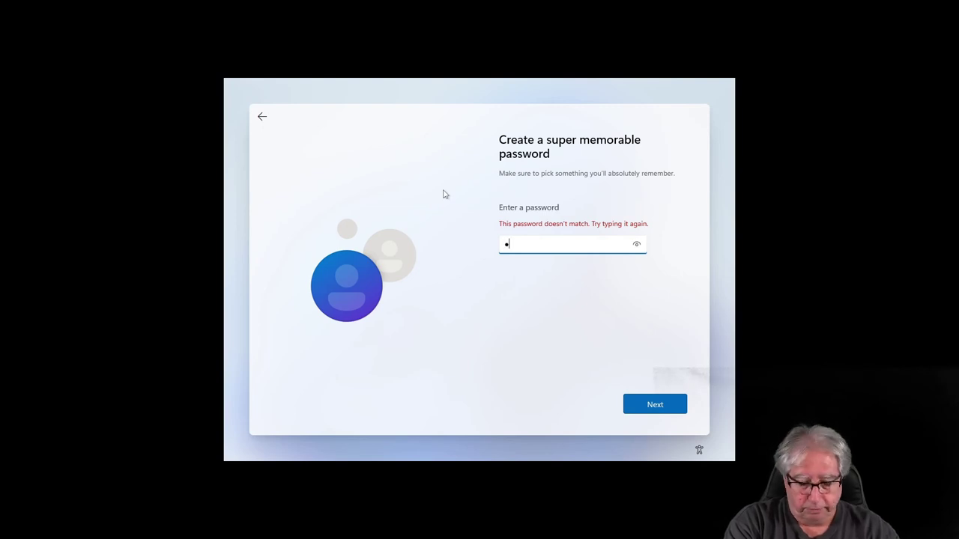
pyautogui.write('23')
pyautogui.press('Return')
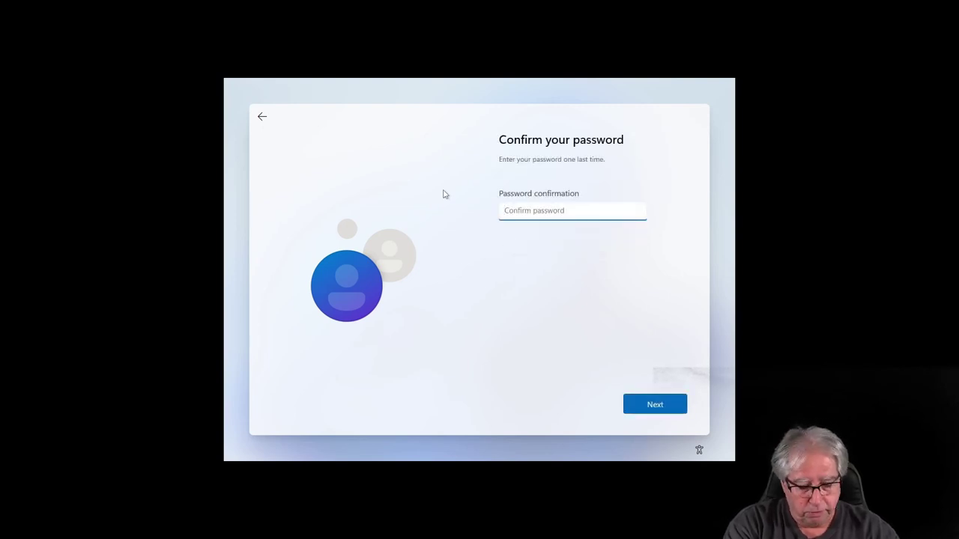
pyautogui.write('123')
pyautogui.press('Return')
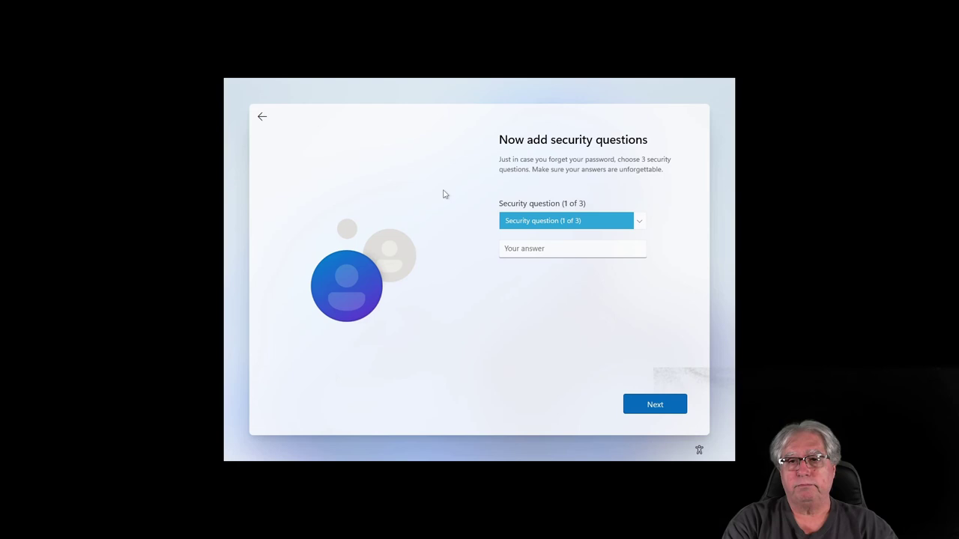
# - Choose the first pet's name security question and enter its answer
pyautogui.press('Down')
pyautogui.press('Tab')
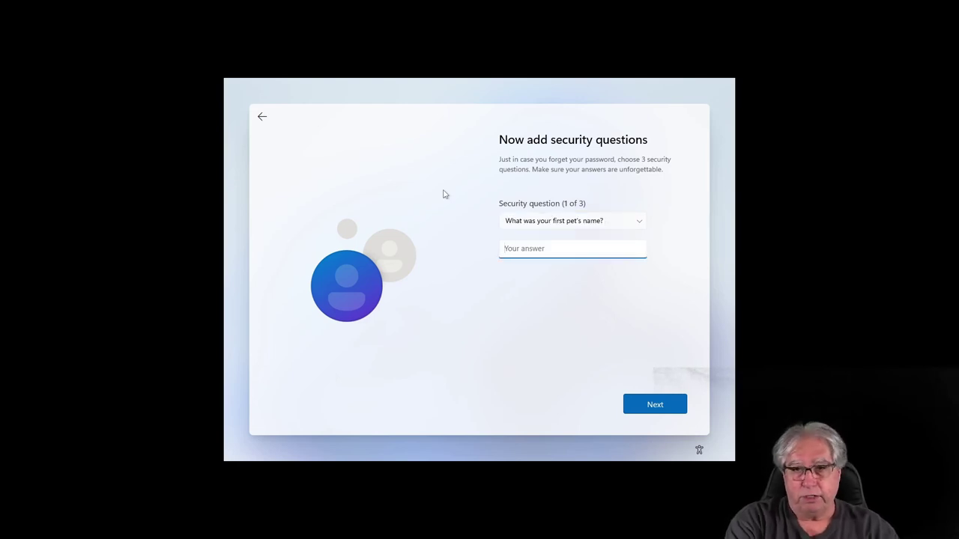
pyautogui.write('debo')
pyautogui.press('BackSpace')
pyautogui.write('d')
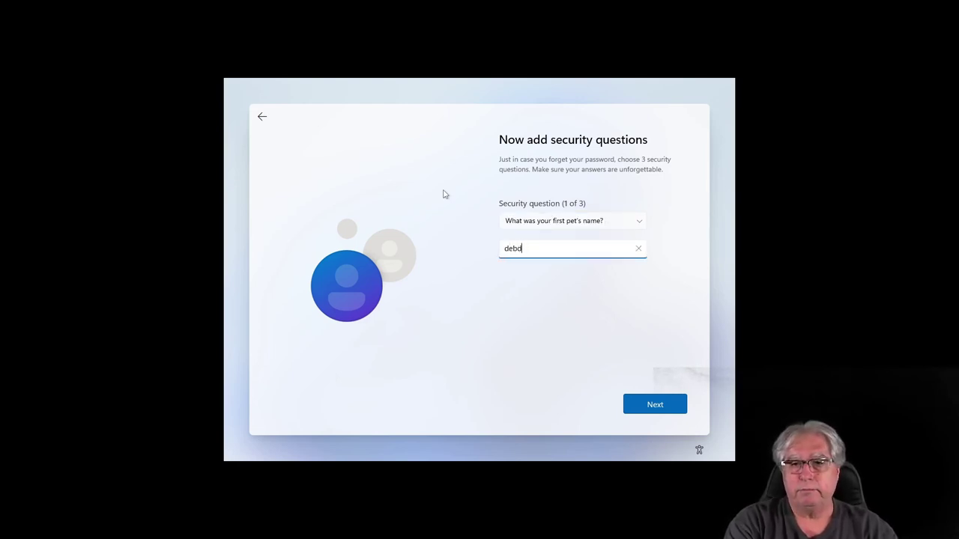
pyautogui.press('BackSpace')
pyautogui.write('bie')
pyautogui.press('Return')
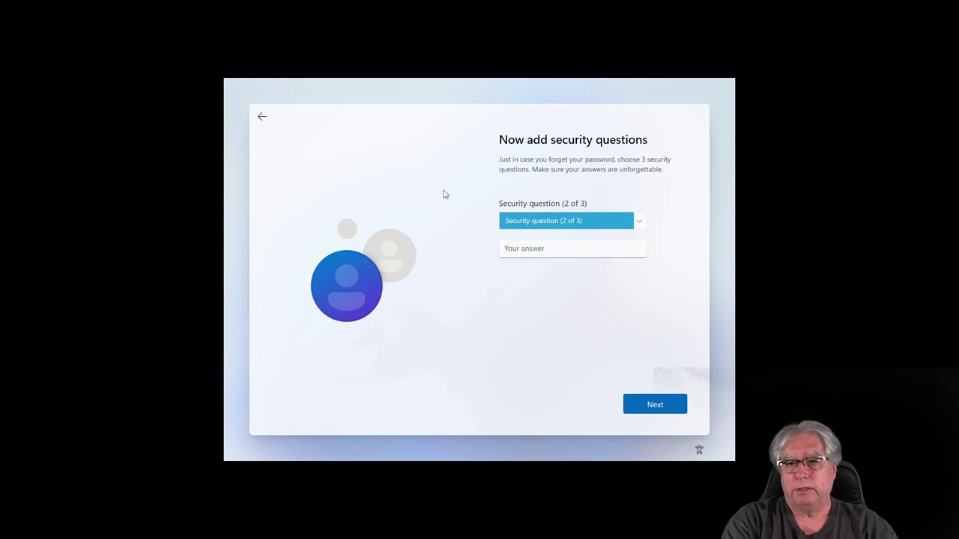
# - Answer the second (city) and third (childhood nickname) security questions
pyautogui.press('Down')
pyautogui.press('Tab')
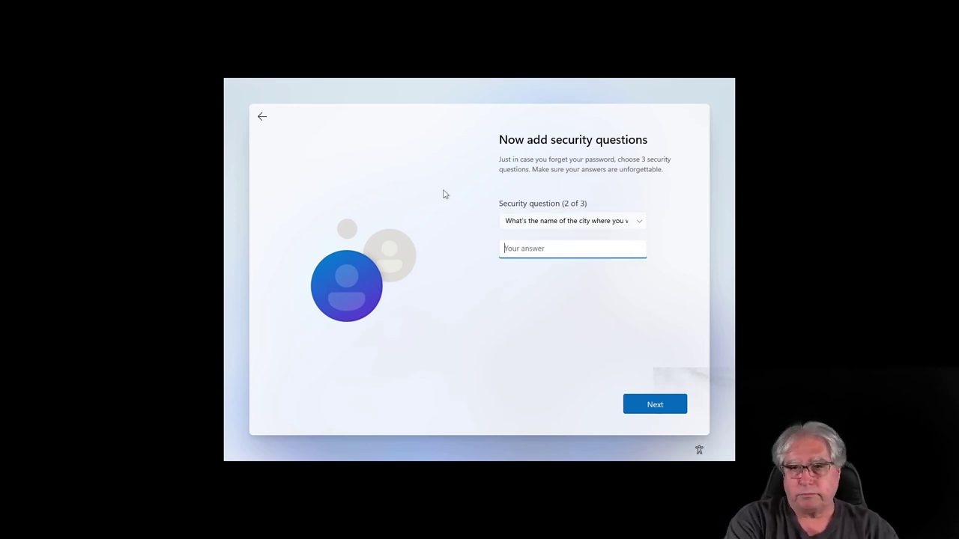
pyautogui.write('i')
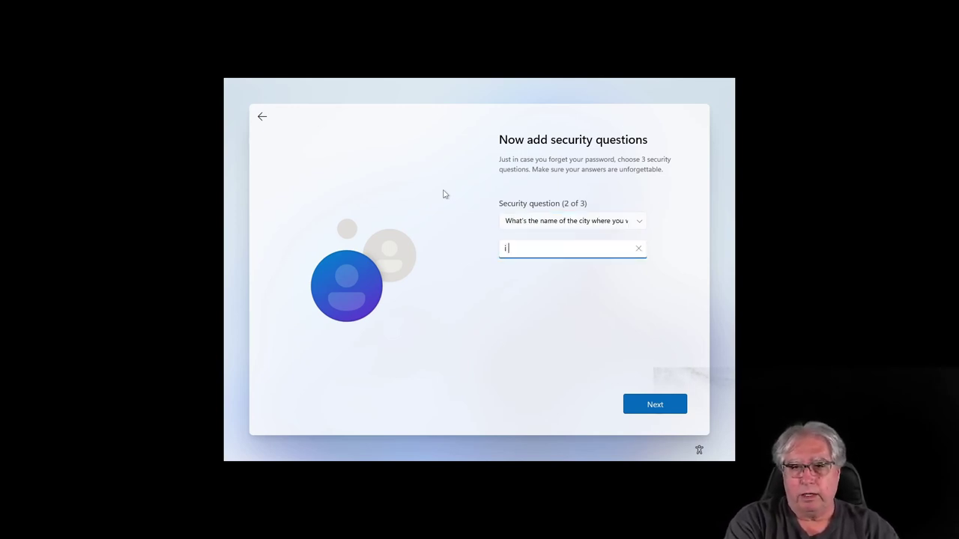
pyautogui.write(' dont know')
pyautogui.press('Return')
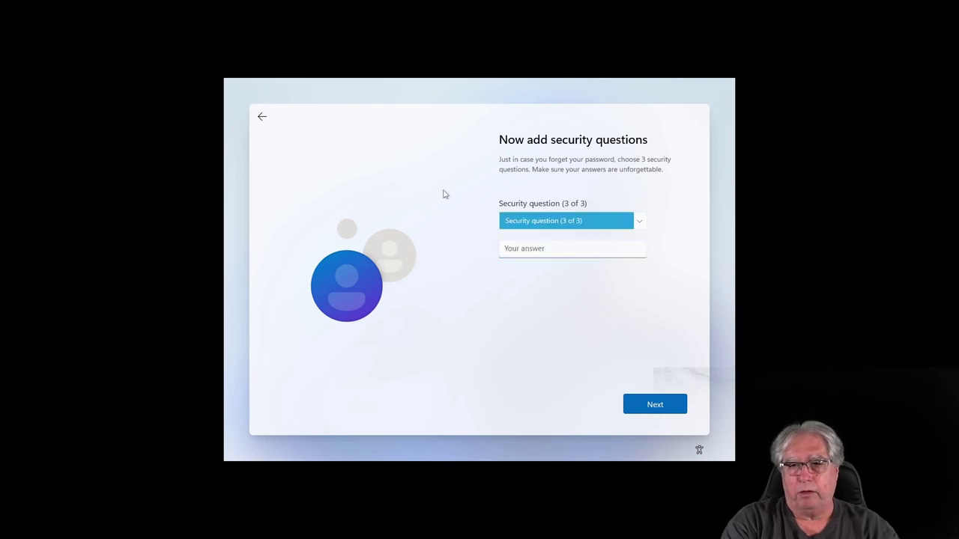
pyautogui.press('Down')
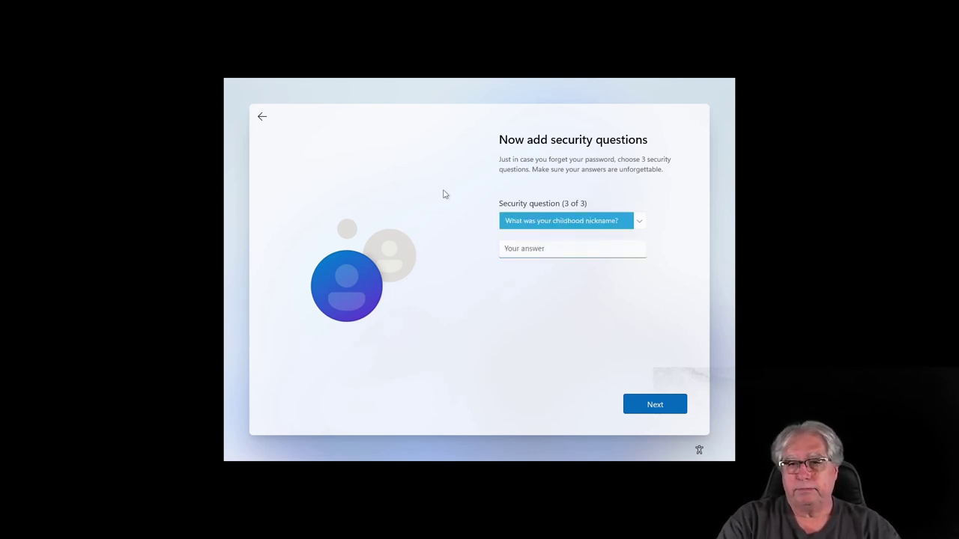
pyautogui.press('Tab')
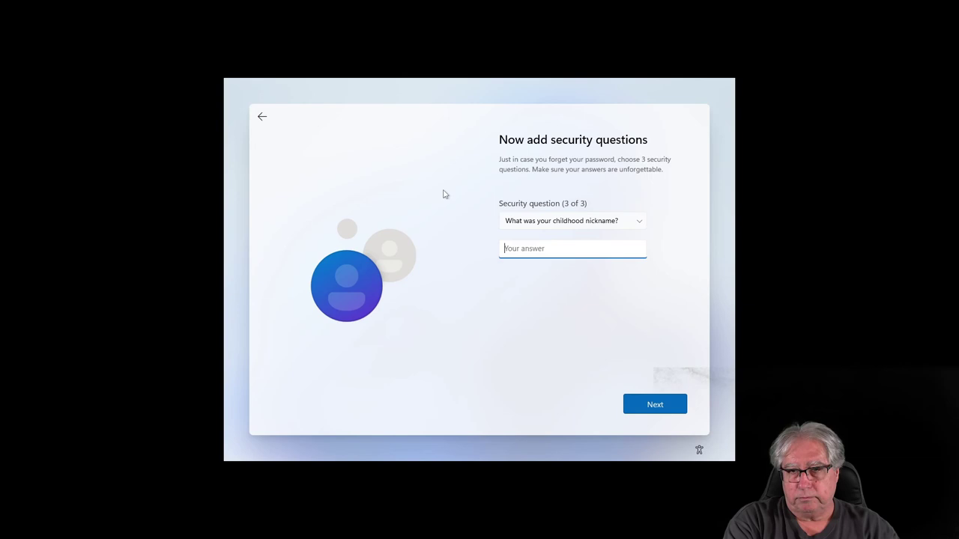
pyautogui.write('nick')
pyautogui.press('Return')
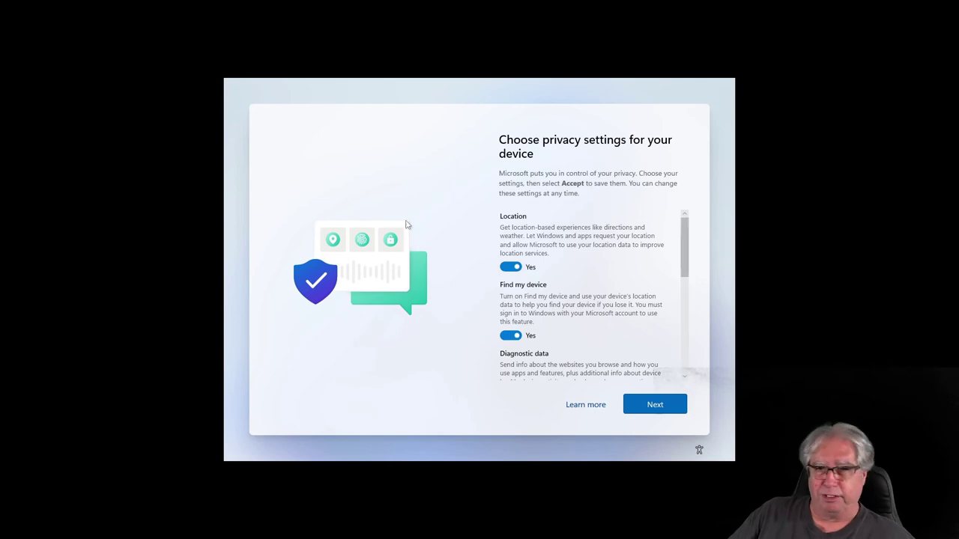
# - Switch off Location, Inking & typing, Tailored experiences and Advertising ID; set diagnostics to Required only
pyautogui.click(511, 268)
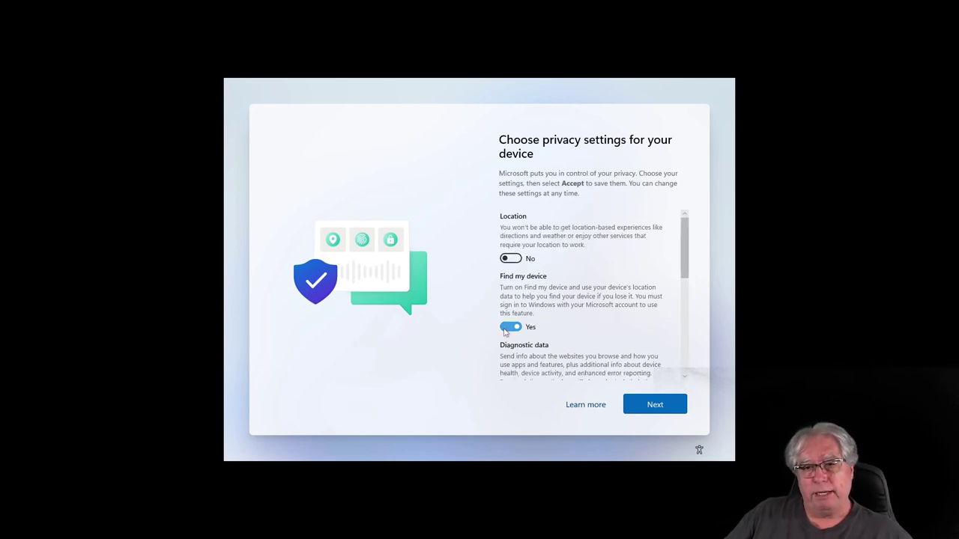
pyautogui.scroll(-3, 504, 331)
pyautogui.click(510, 259)
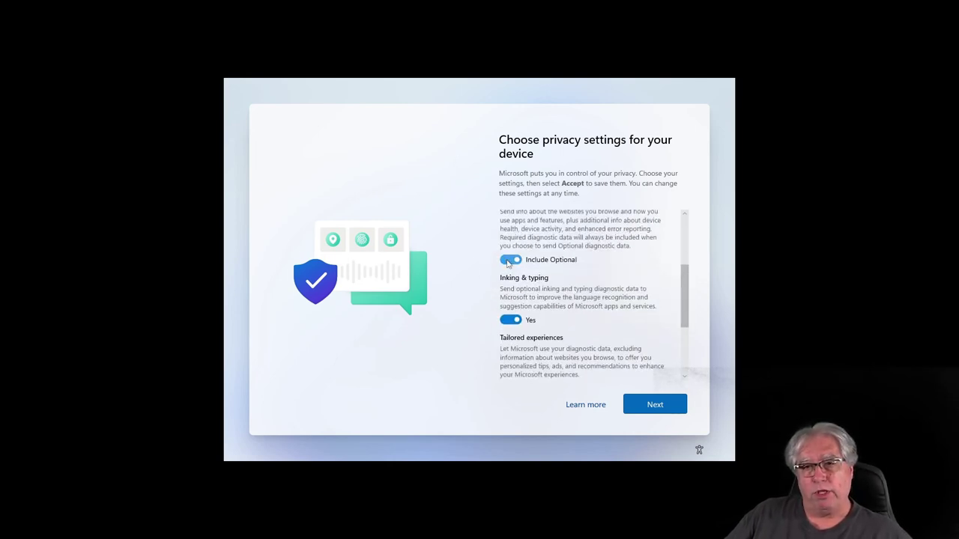
pyautogui.click(510, 320)
pyautogui.scroll(-3, 505, 322)
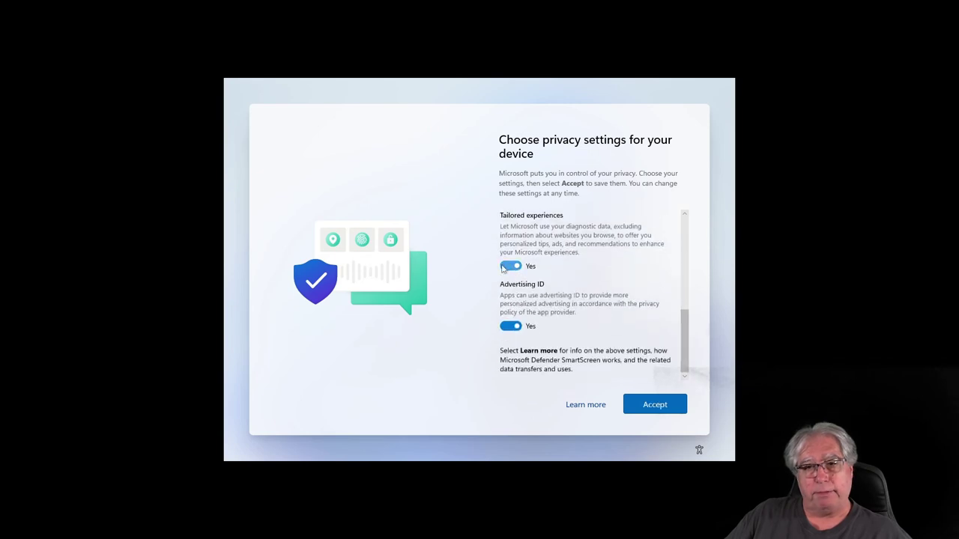
pyautogui.click(503, 267)
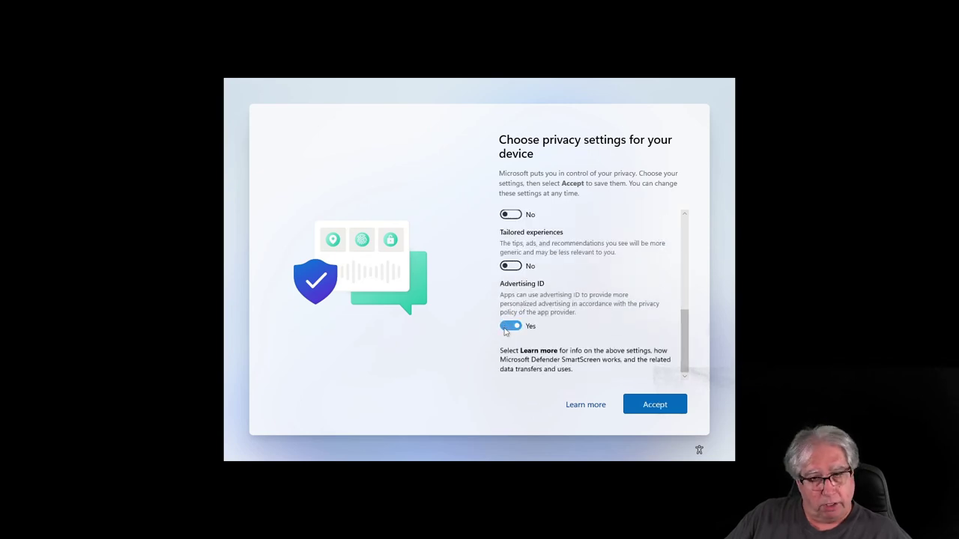
pyautogui.click(507, 328)
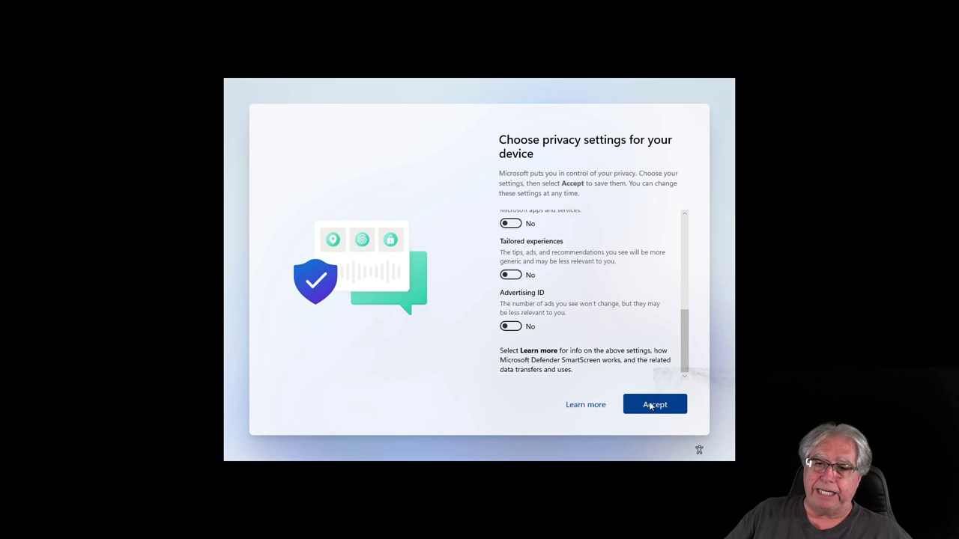